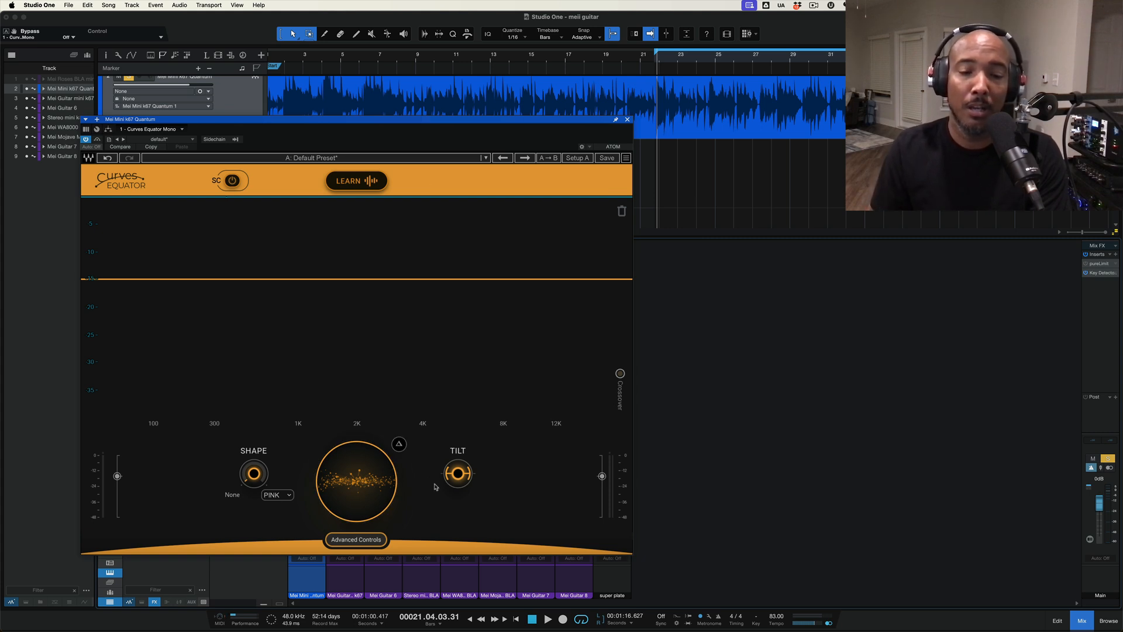
Try a positive Tilt on the flat curve, reset it to 0, and show and hide the Crossover lines
left_click_drag(458, 473, 458, 415)
double_click(458, 474)
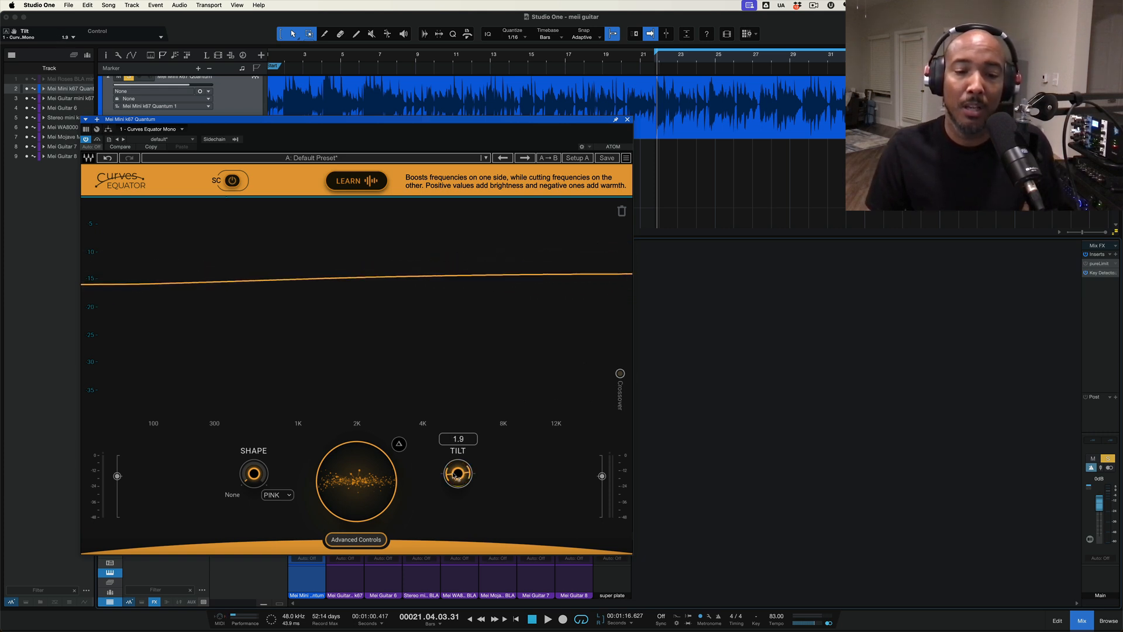
left_click(620, 373)
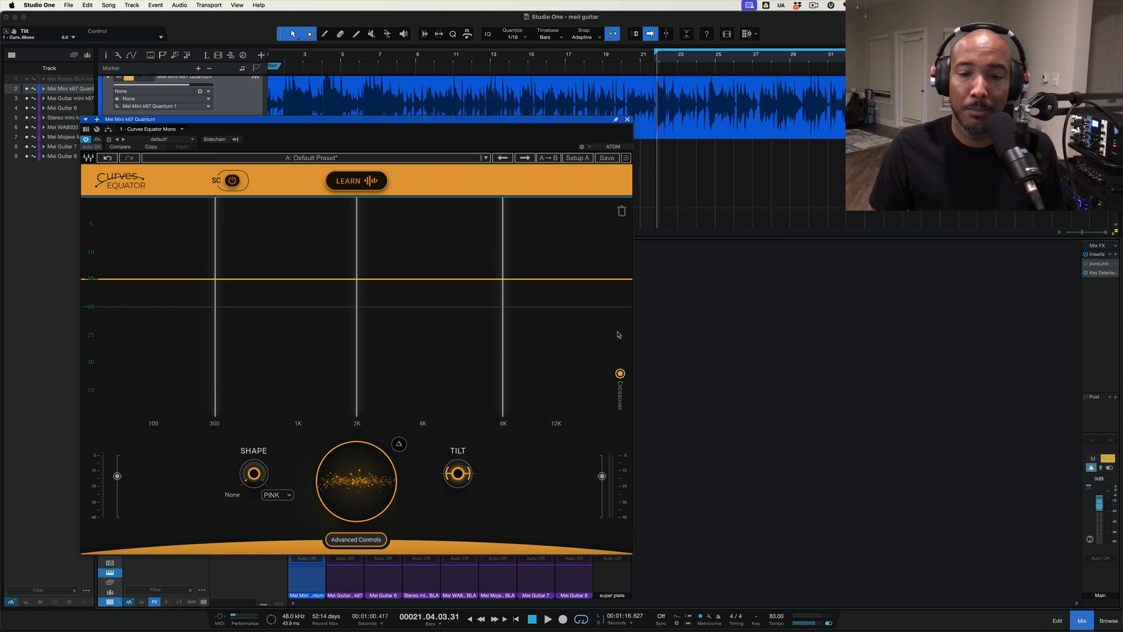
left_click(621, 374)
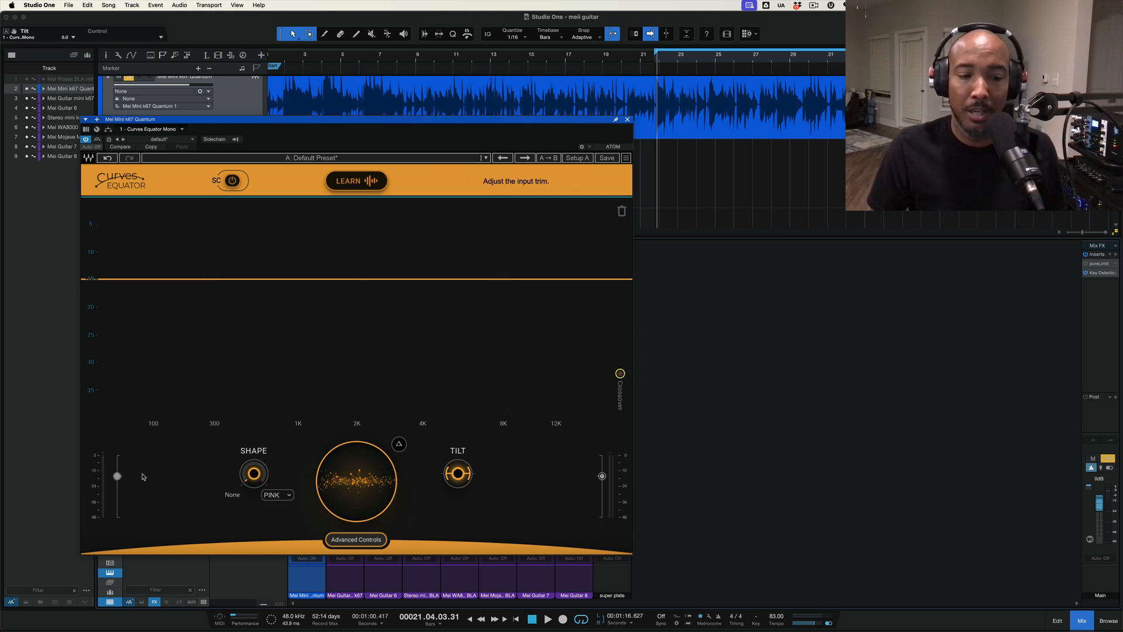
Show the Advanced Controls, examine the Tilt Freq and Curve Smooth settings, and hide the extra controls again
left_click(347, 544)
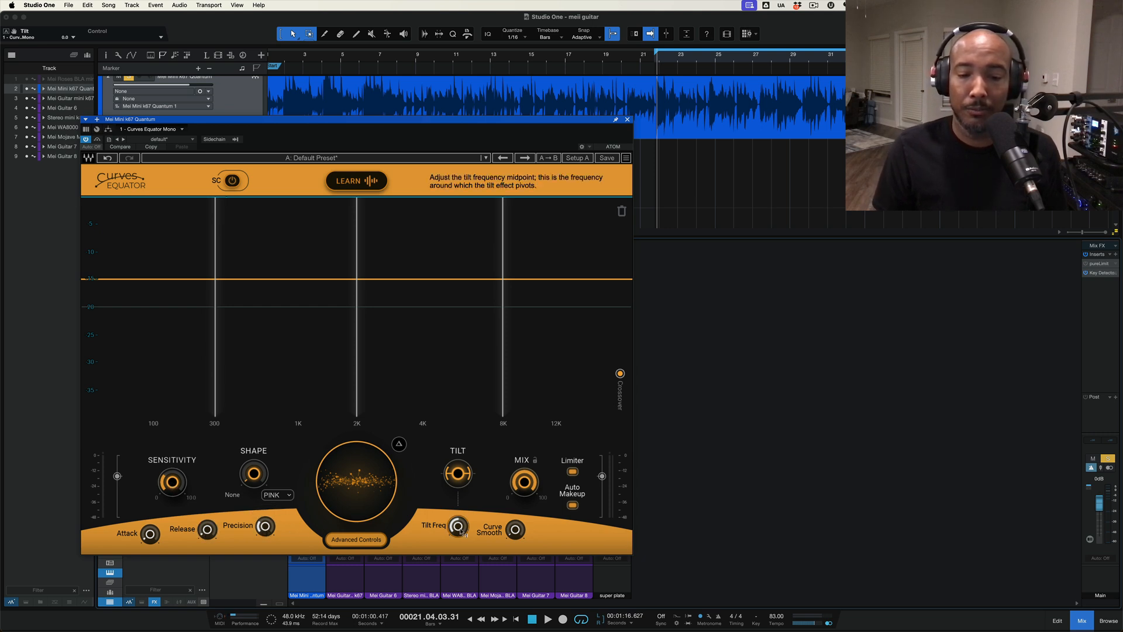
left_click(518, 533)
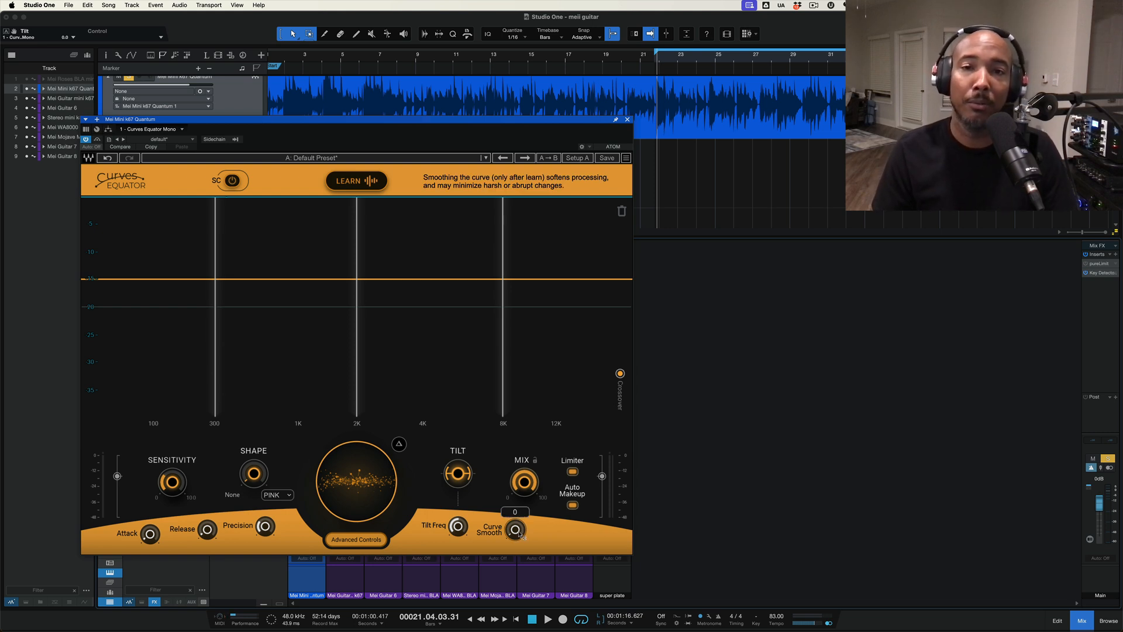
left_click(353, 541)
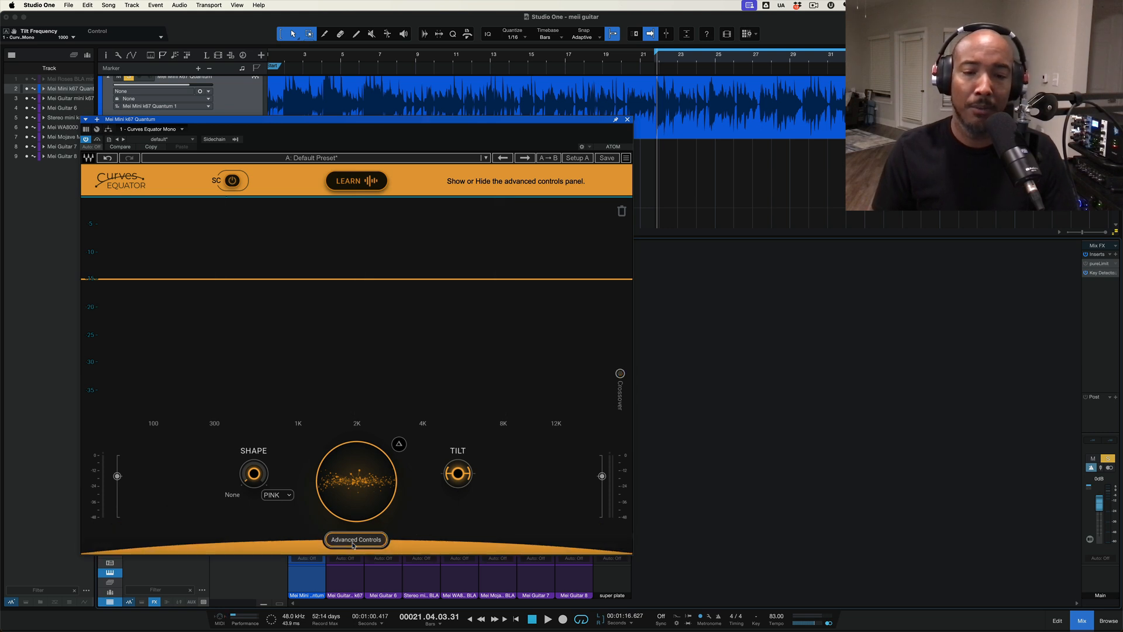
left_click(353, 542)
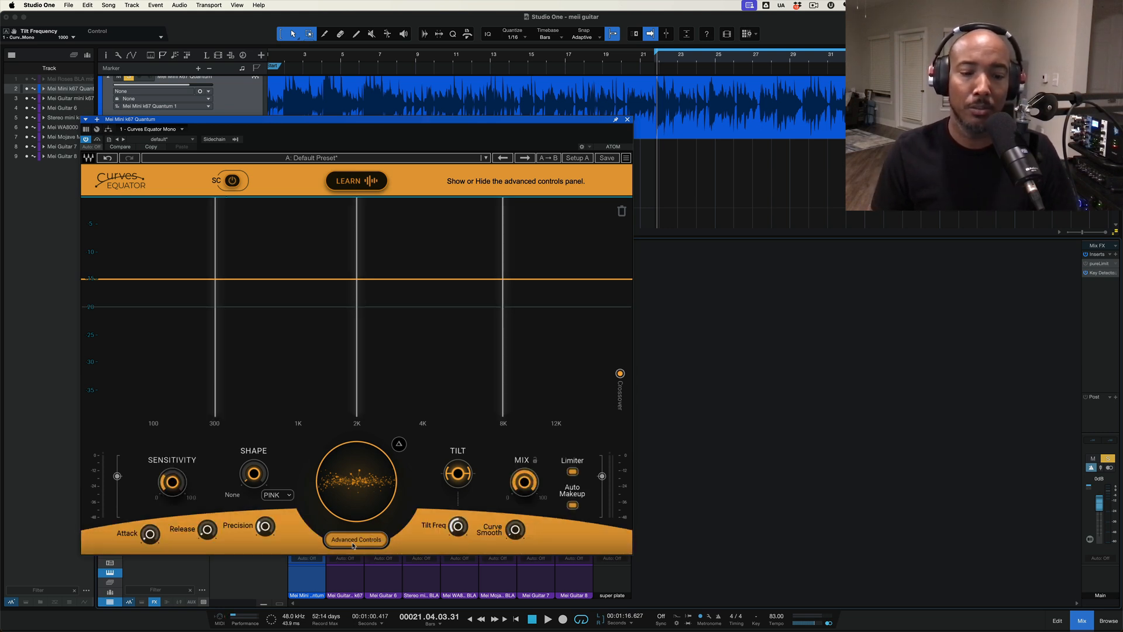
left_click(353, 543)
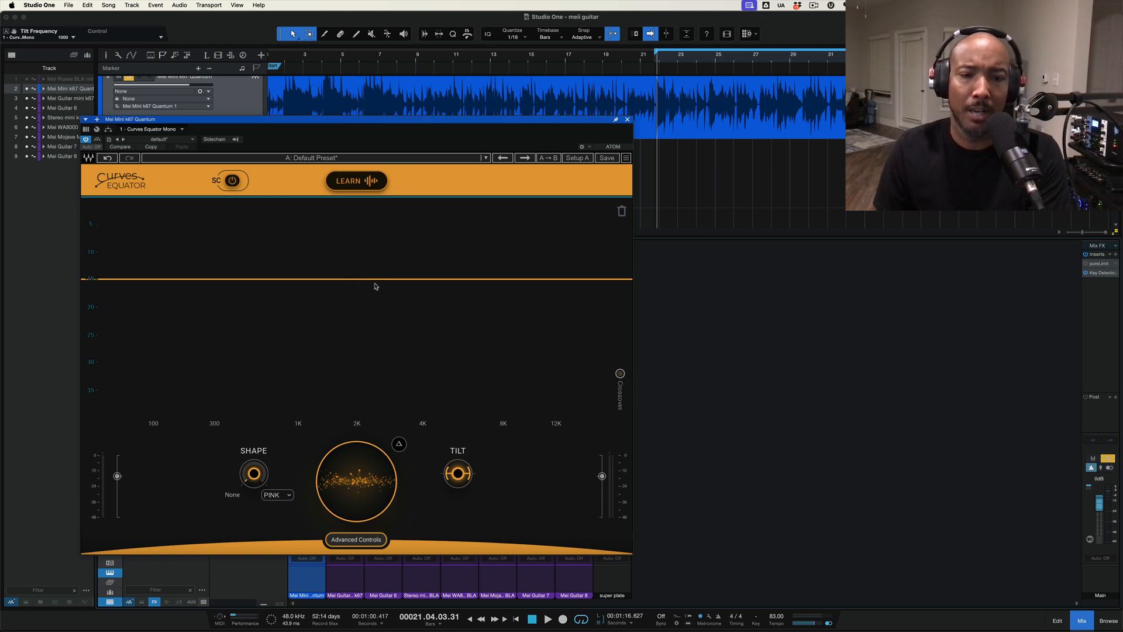
Try a node near 187 Hz with a gain of about -25.8, switch it between high-shelf and bell, and remove it
double_click(204, 280)
left_click_drag(204, 279, 187, 356)
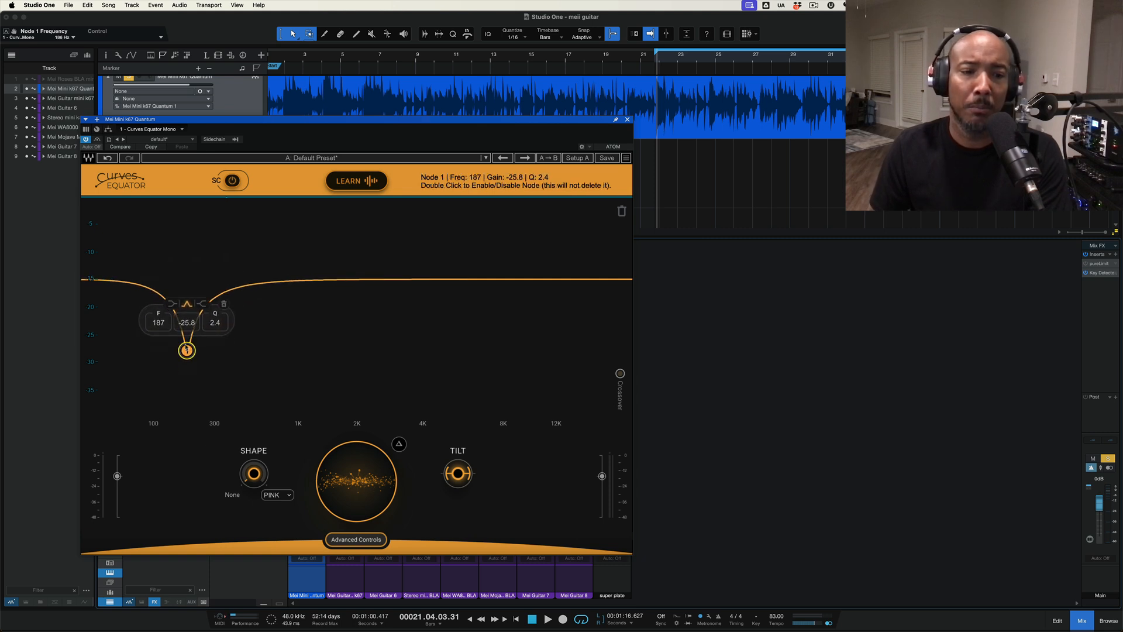
left_click(202, 297)
left_click(201, 299)
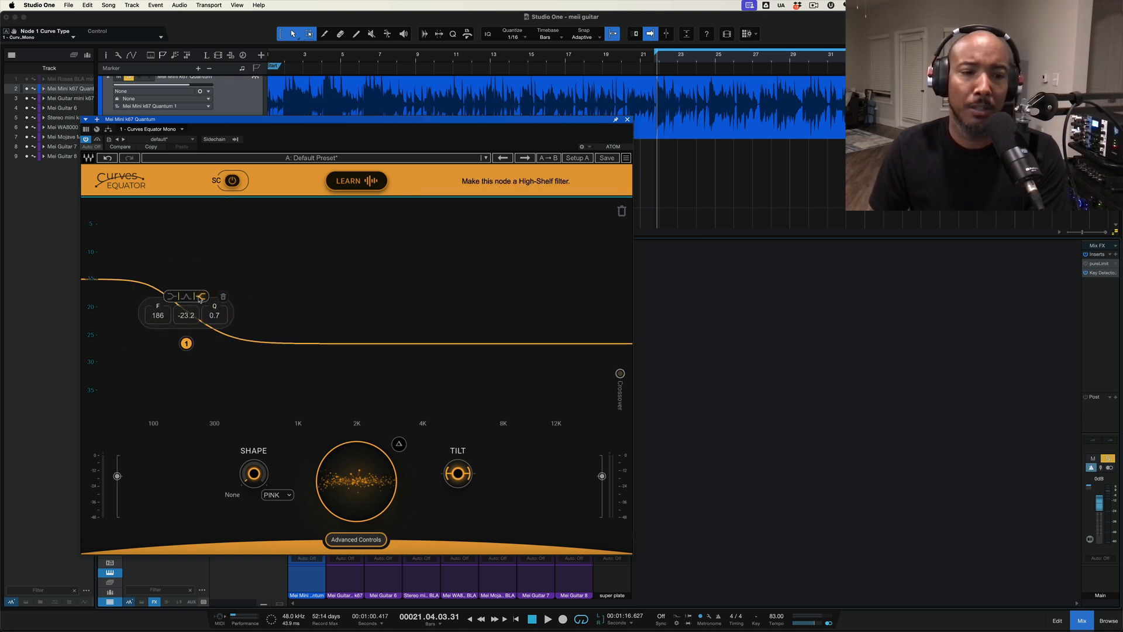
left_click(188, 297)
left_click_drag(186, 342, 211, 284)
left_click(227, 269)
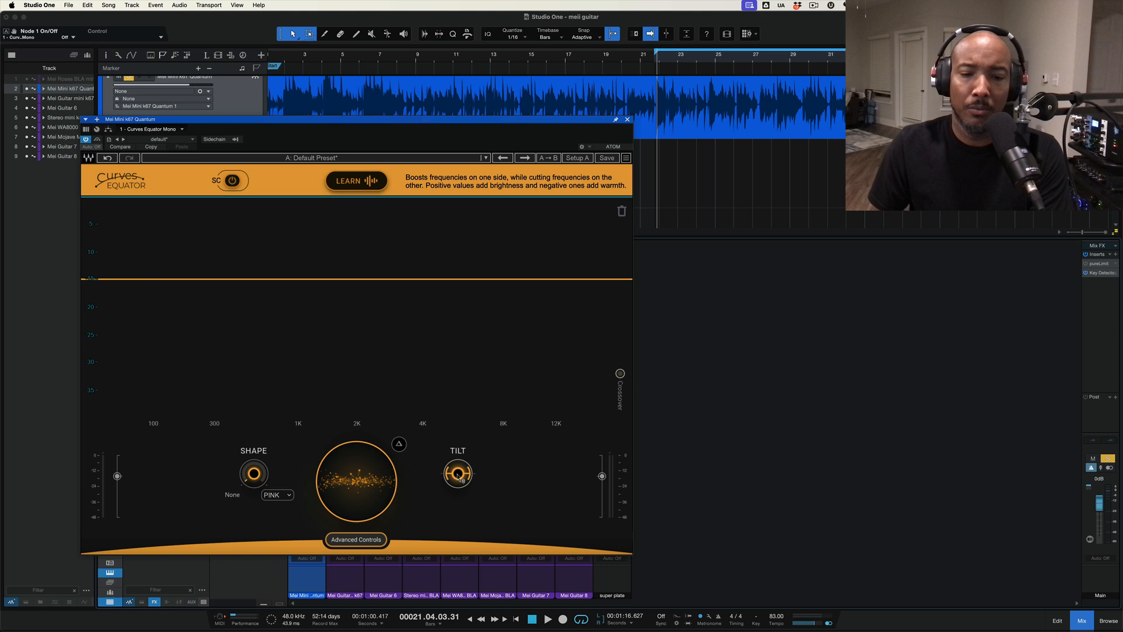
Try a slight Tilt of 0.4 on the curve and reset it to 0
left_click_drag(458, 474, 458, 466)
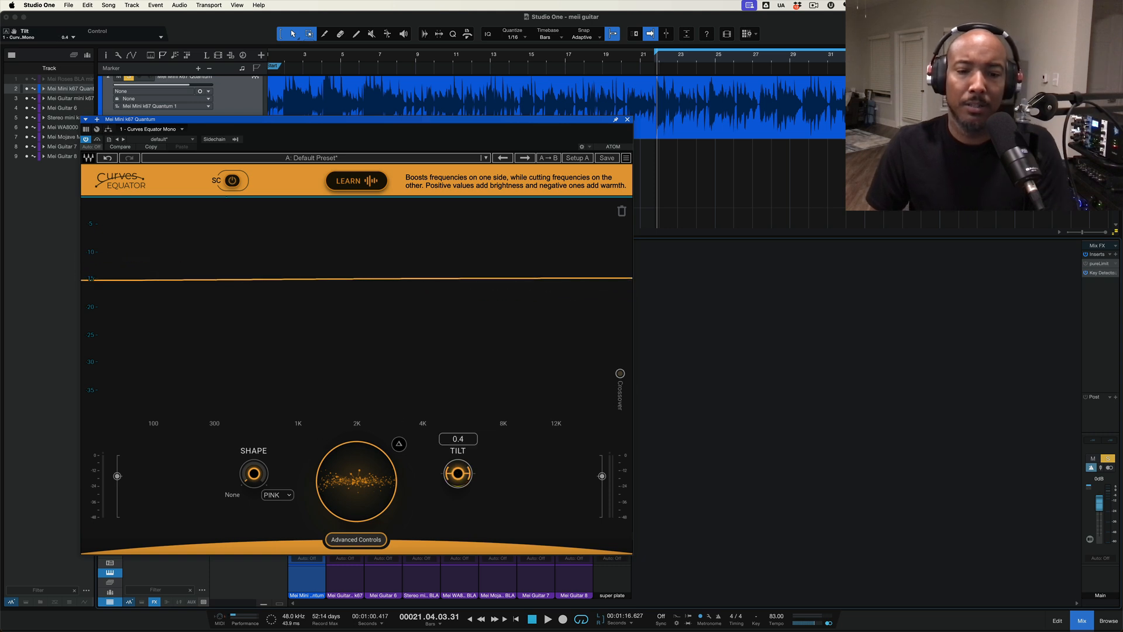
double_click(457, 474)
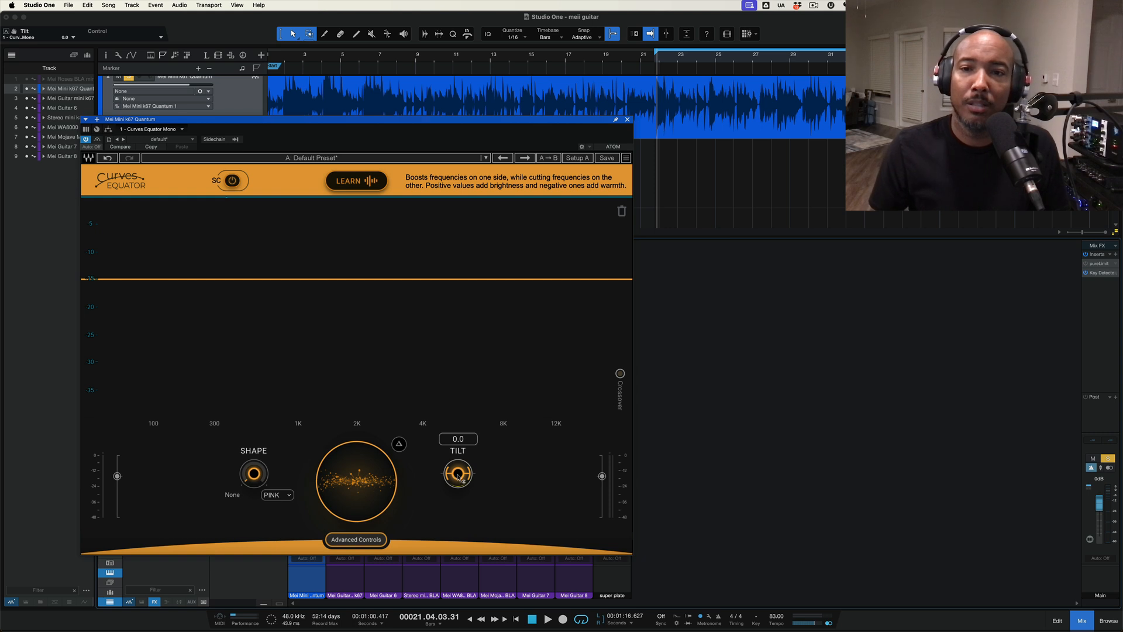
scroll(701, 203, "up", 1)
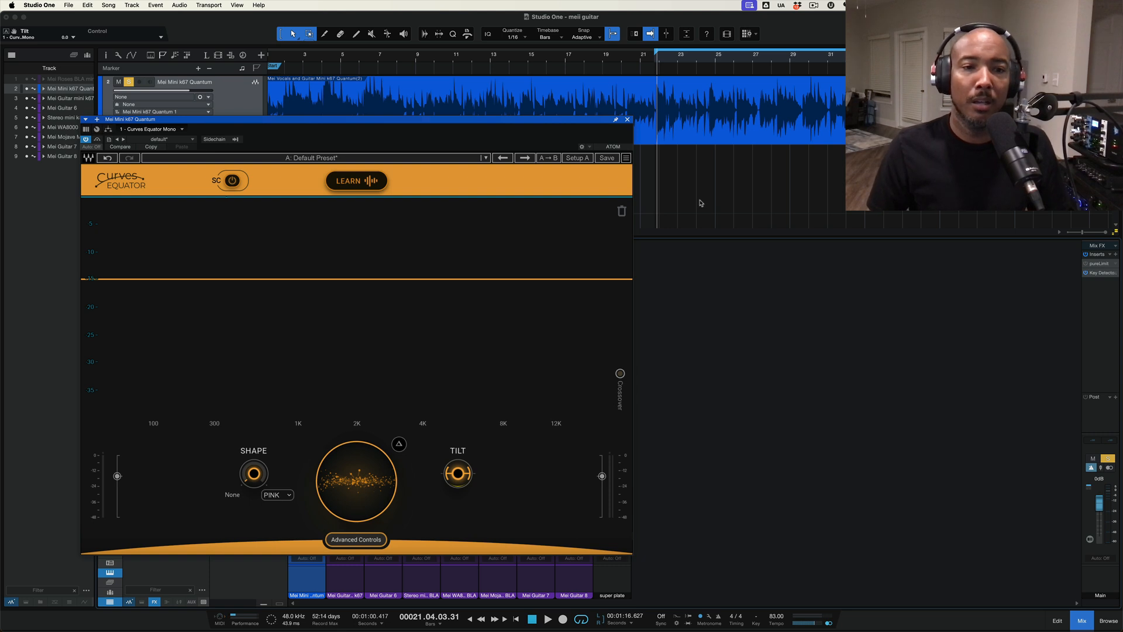
Listen to the Mei Mini k67 Quantum track with Curves Equator bypassed, stop playback, and re-enable the plugin
left_click(97, 140)
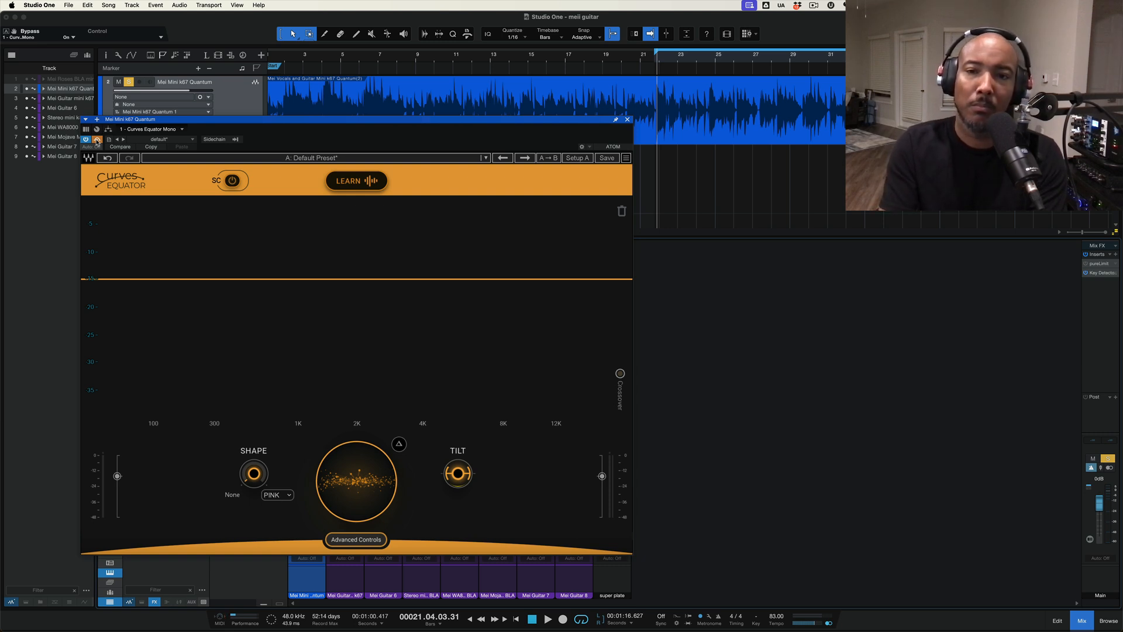
key("space")
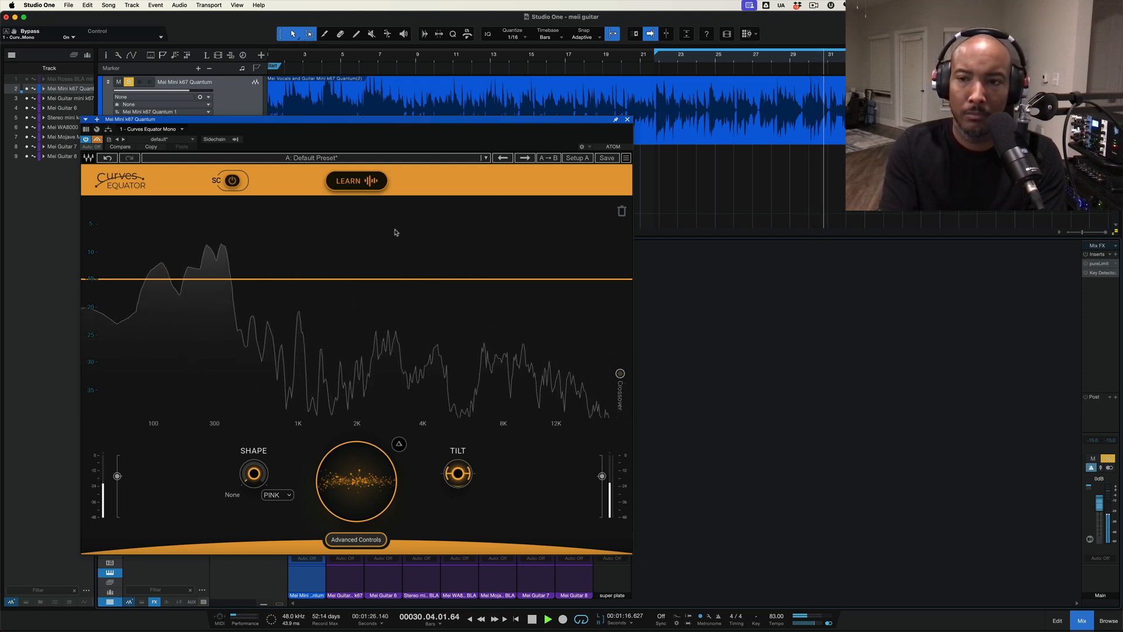
key("space")
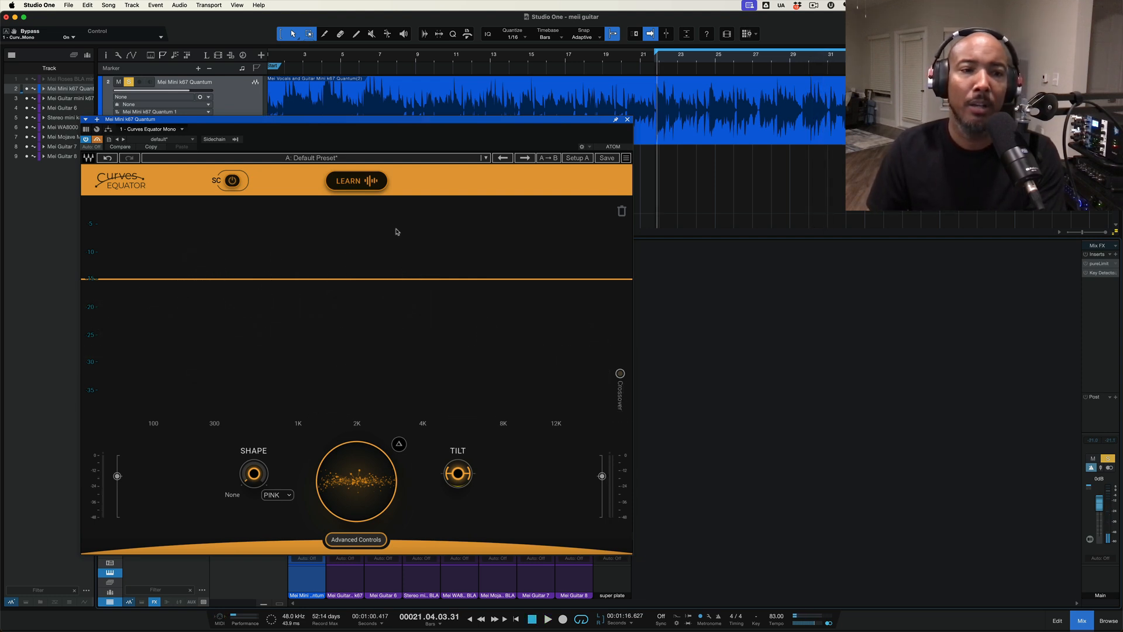
left_click(97, 139)
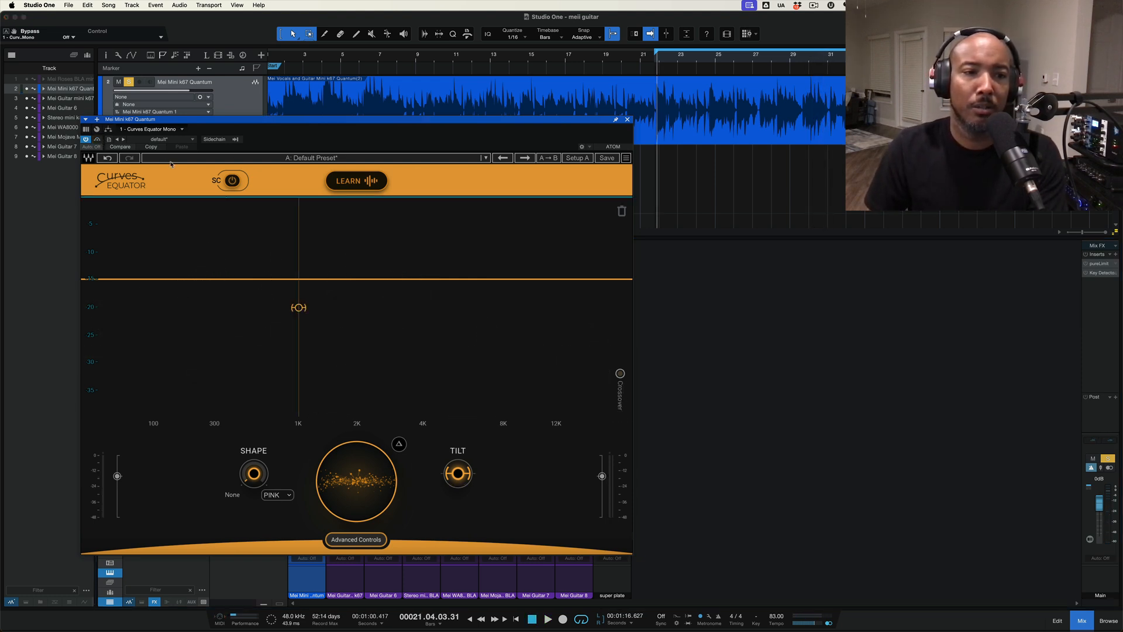
Run Learn while the track plays and apply the learned threshold curve
left_click(356, 181)
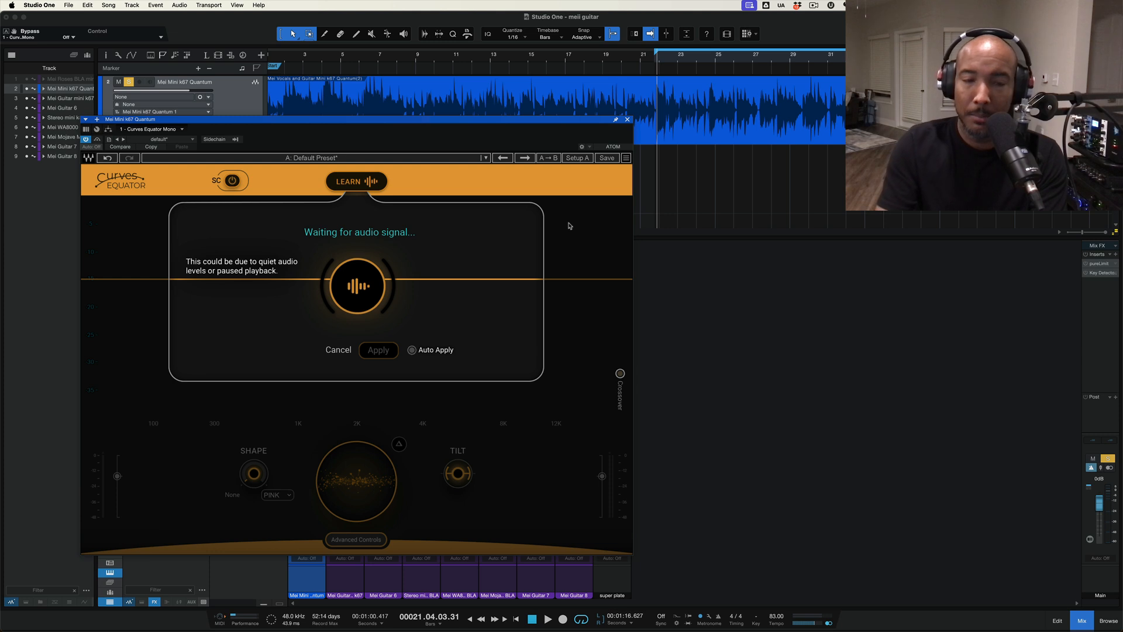
key("space")
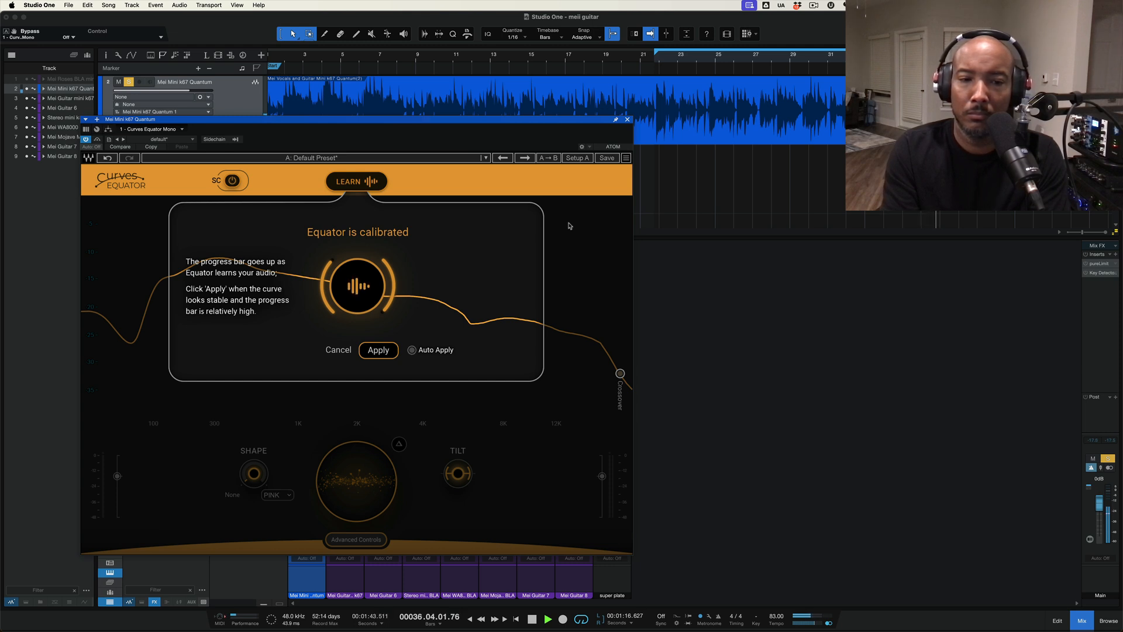
key("space")
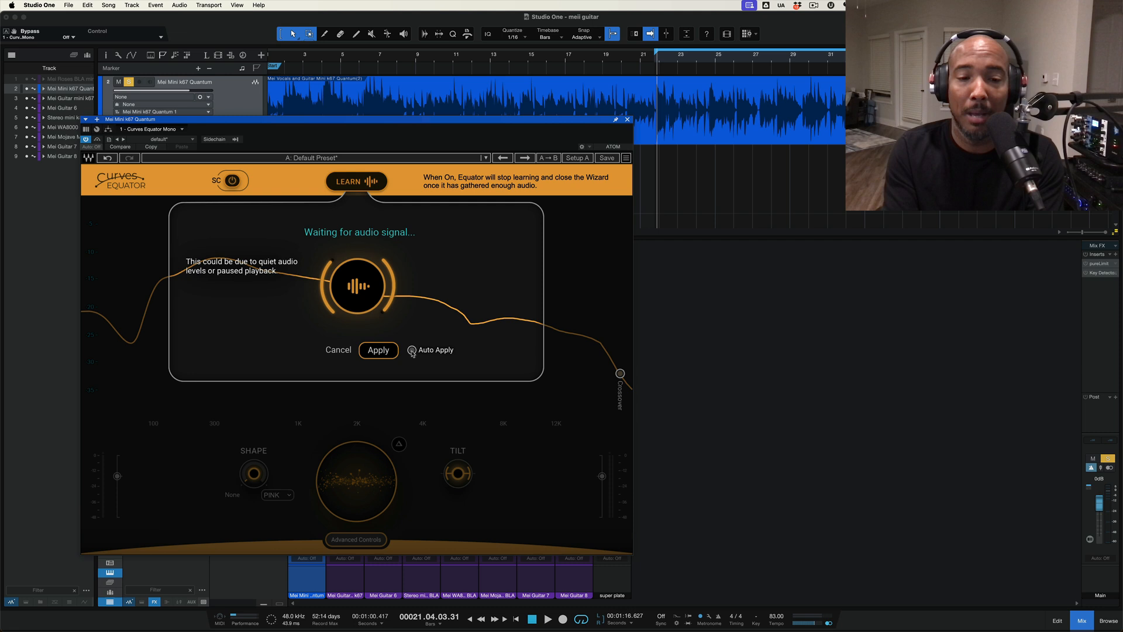
left_click(377, 352)
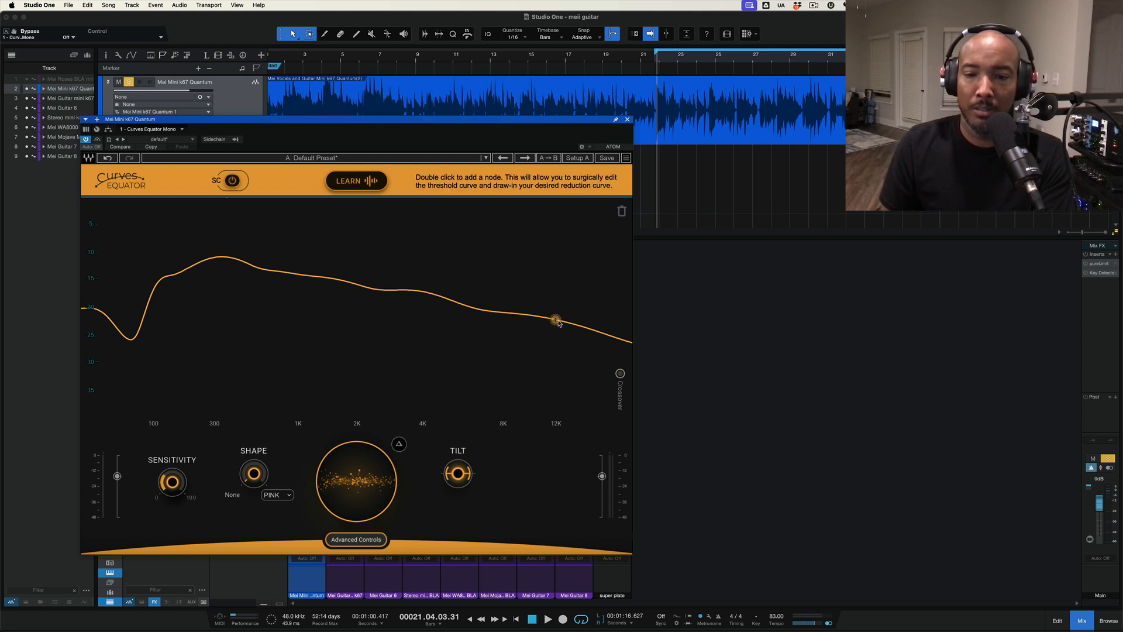
Add a high-shelf node to the learned curve at about 18608 Hz
double_click(620, 339)
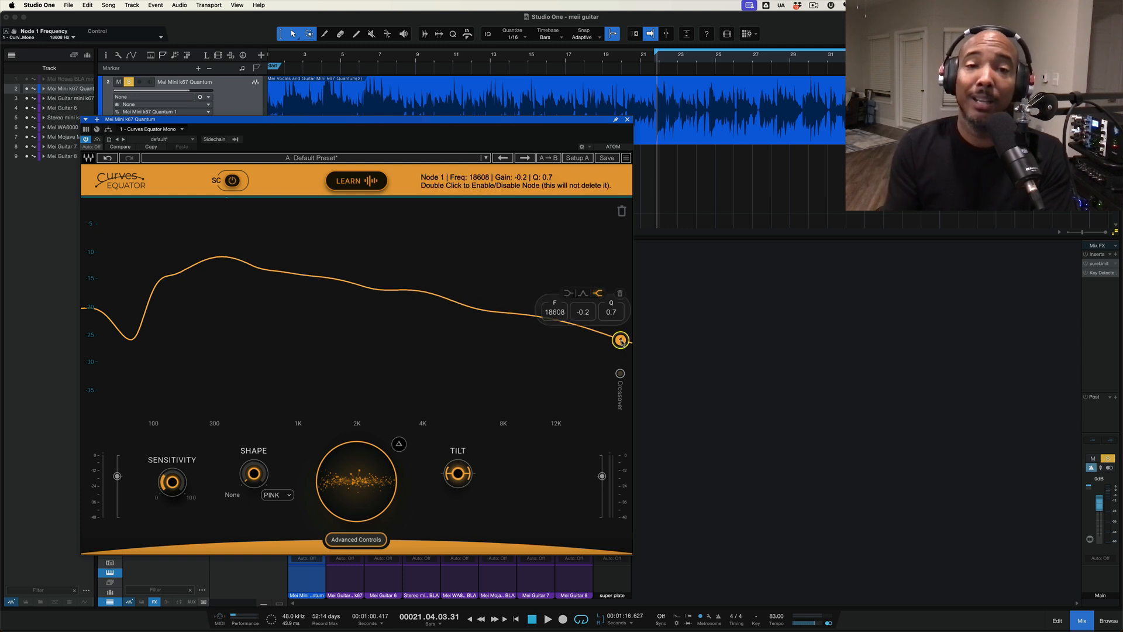
Try a second high-shelf node at about 7268 Hz with a gain of 36, and remove it from the curve
double_click(518, 315)
left_click_drag(518, 316, 490, 211)
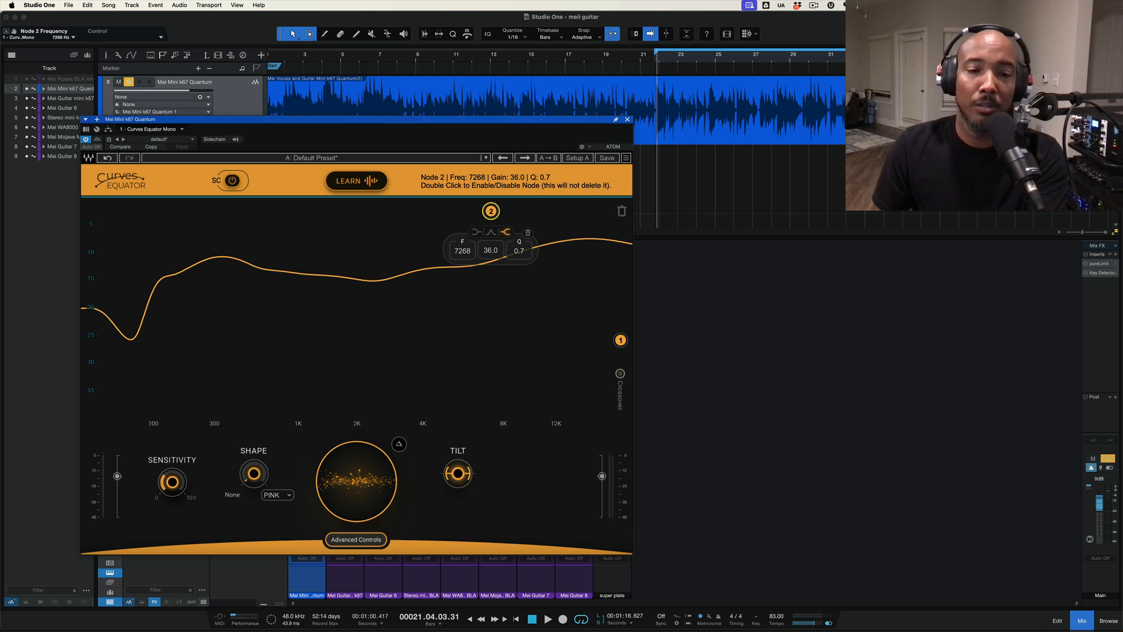
left_click_drag(490, 211, 515, 289)
double_click(507, 291)
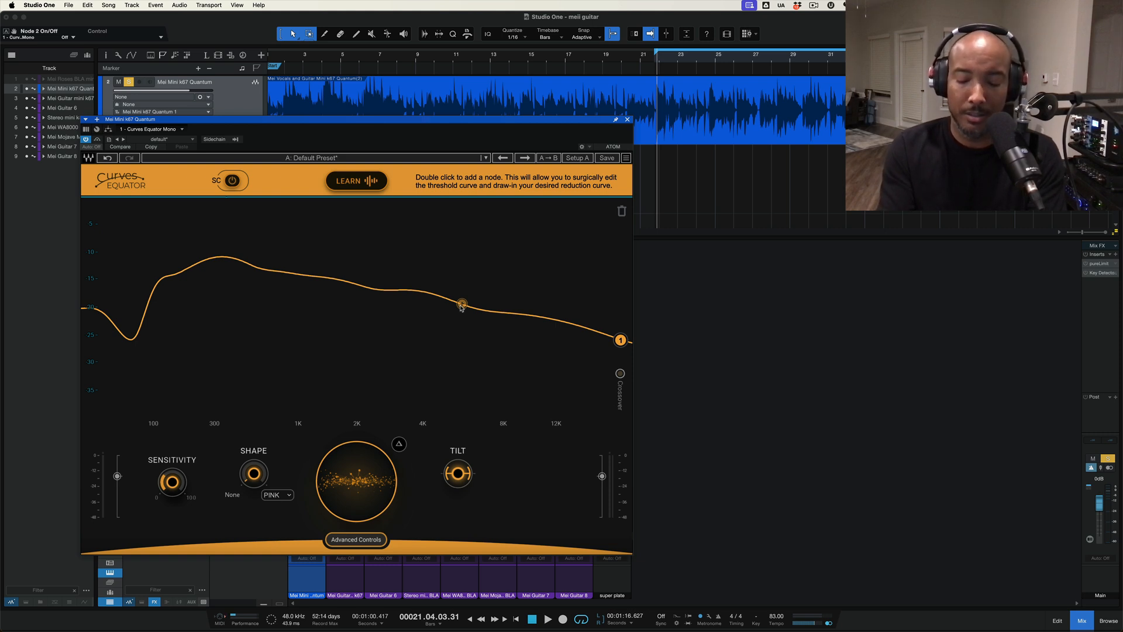
Set the main reduction knob to 4.0 while the track plays, and stop playback
key("space")
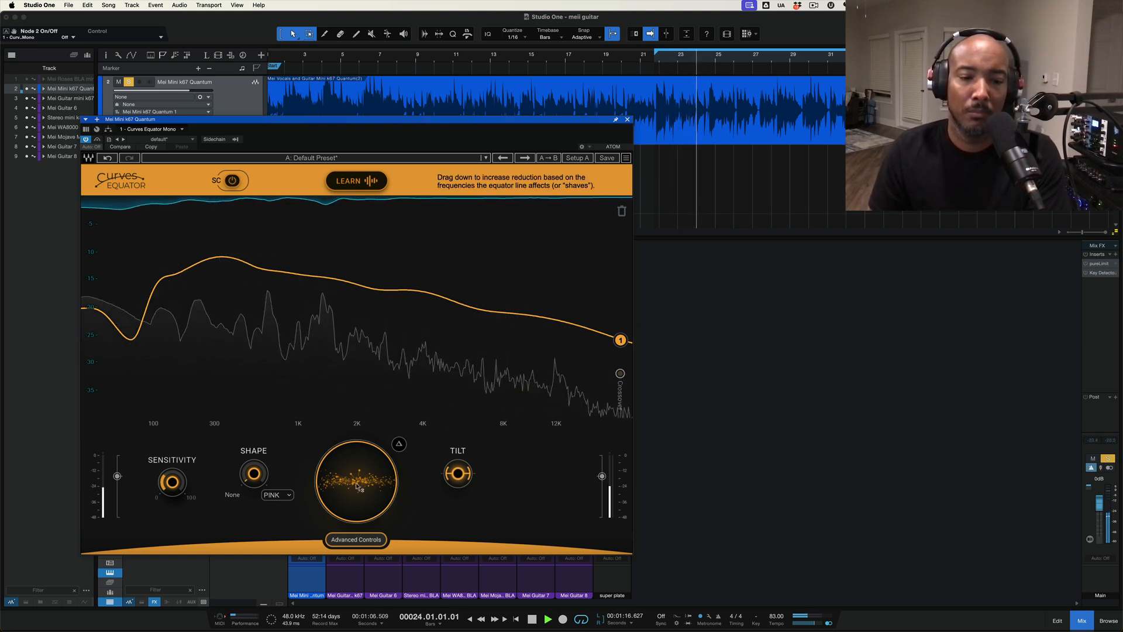
left_click_drag(357, 484, 357, 515)
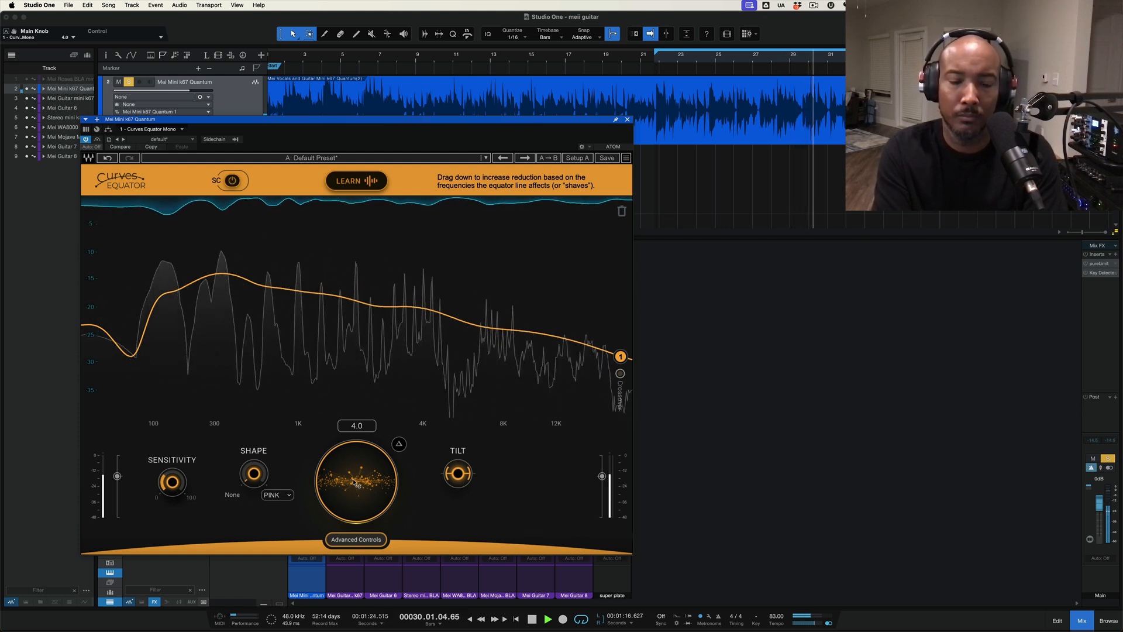
key("space")
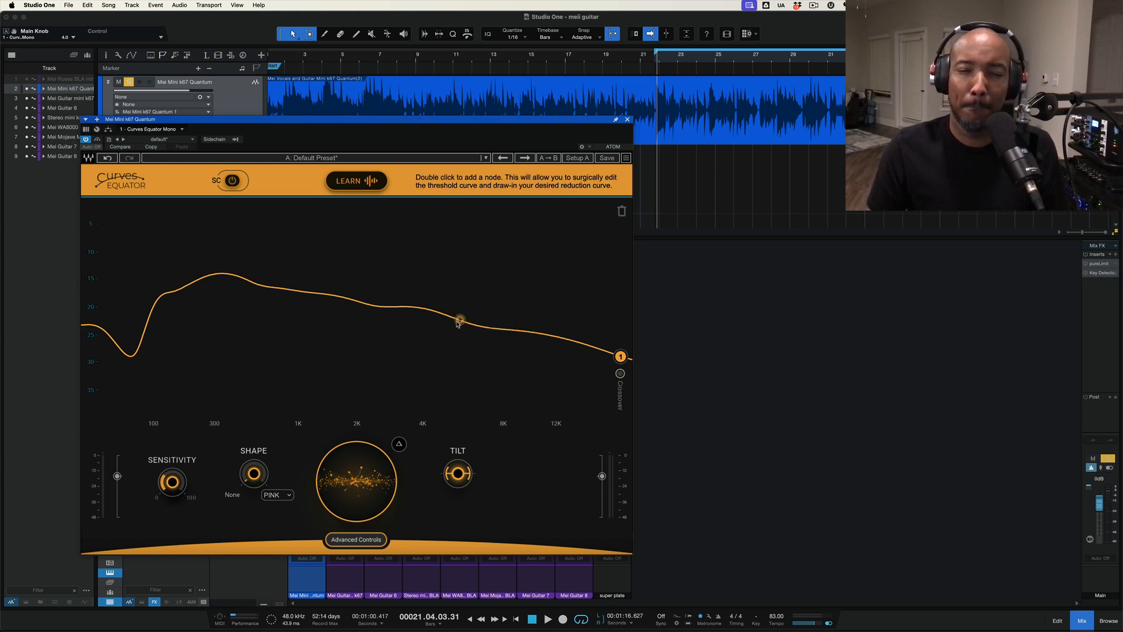
Try a second node as a high shelf near 4245 Hz with a gain of 36, and play the track
double_click(446, 317)
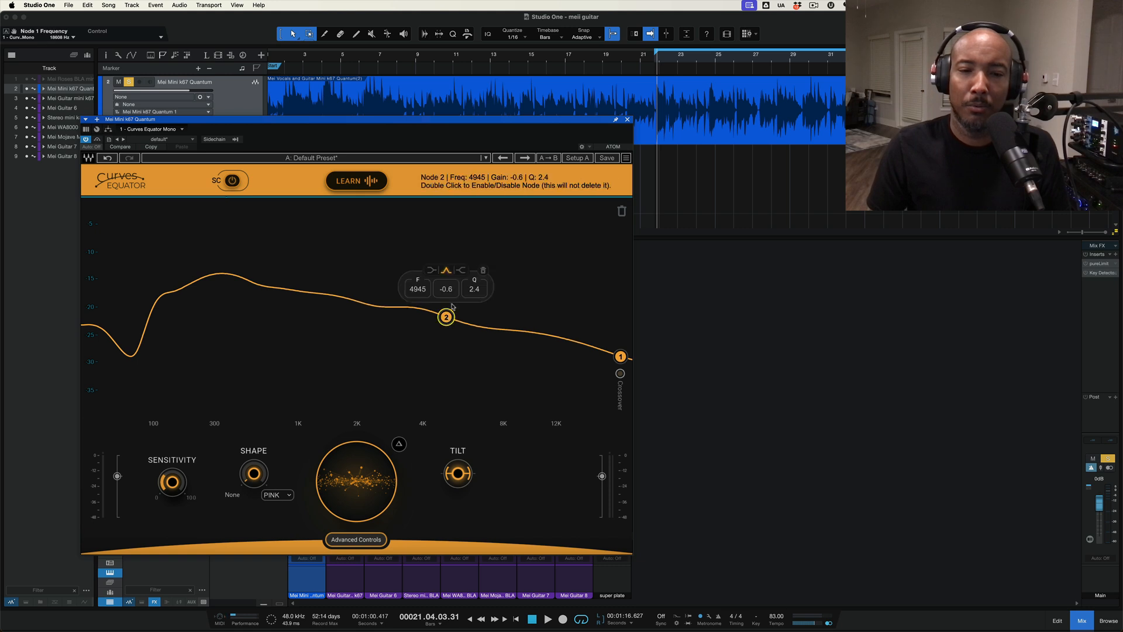
left_click(462, 270)
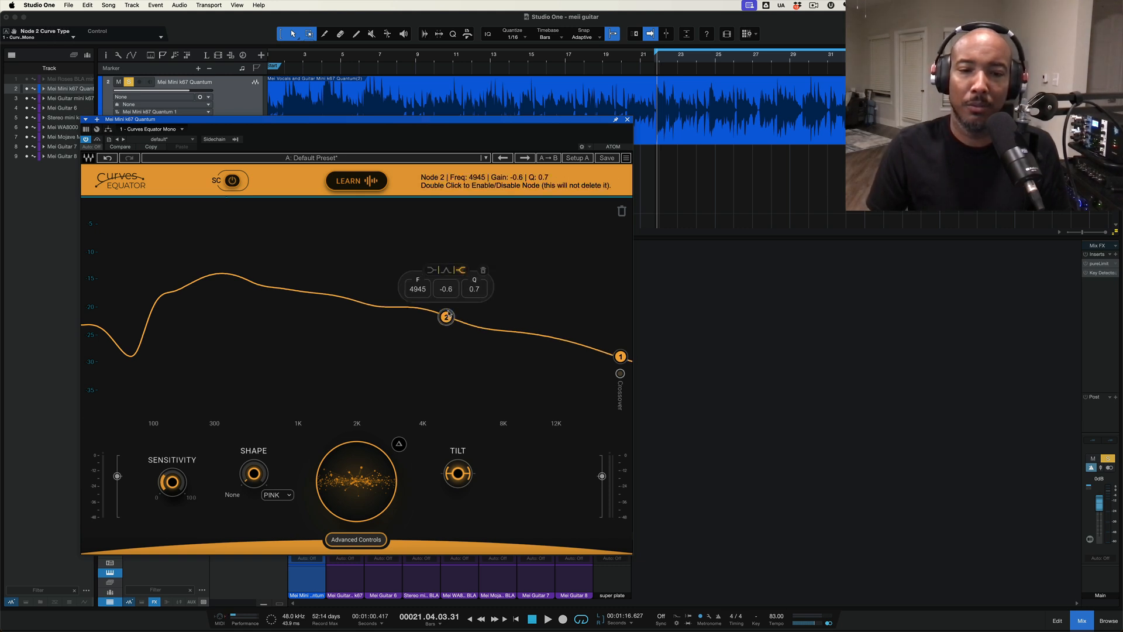
left_click_drag(445, 317, 445, 247)
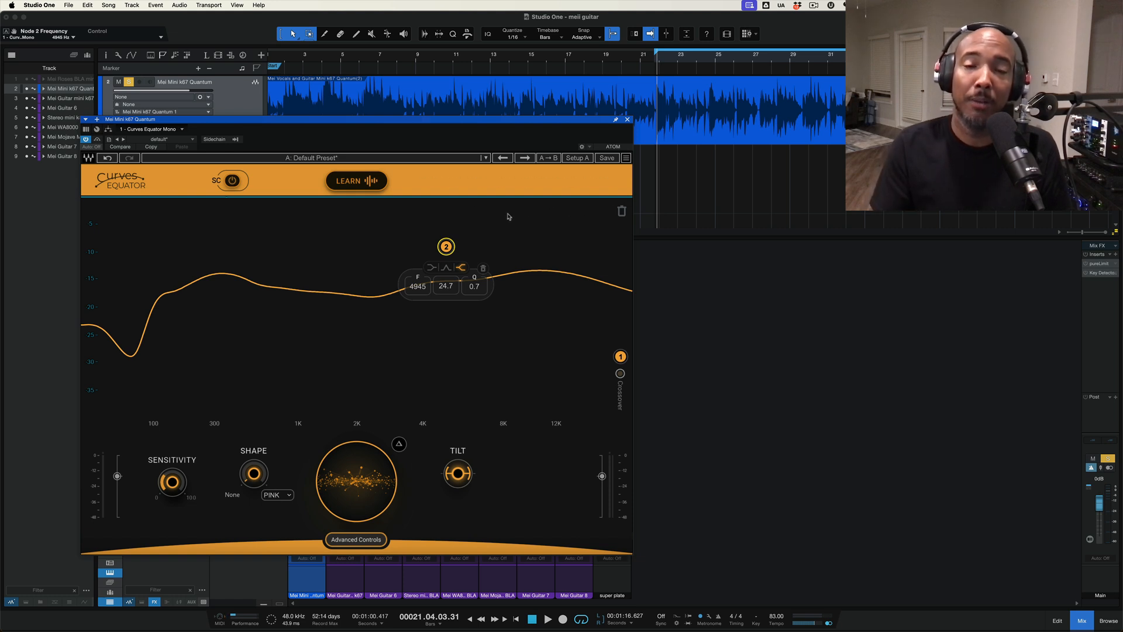
left_click_drag(446, 247, 444, 214)
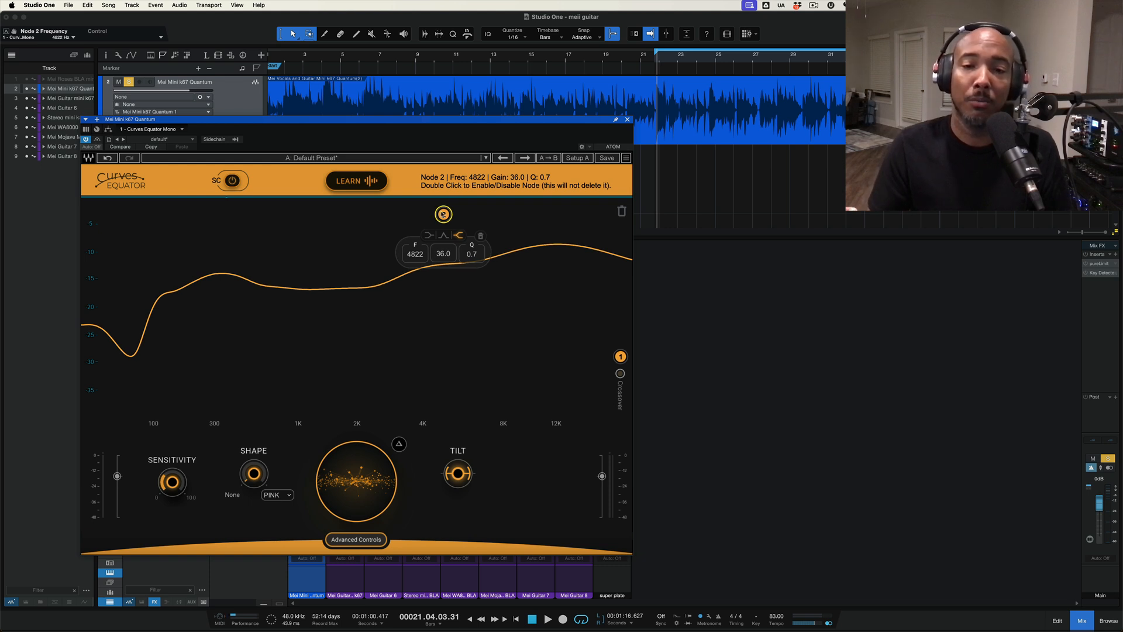
mouse_move(444, 214)
left_mouse_down()
mouse_move(439, 364)
mouse_move(428, 209)
mouse_move(442, 263)
mouse_move(404, 210)
mouse_move(428, 209)
left_mouse_up()
key("space")
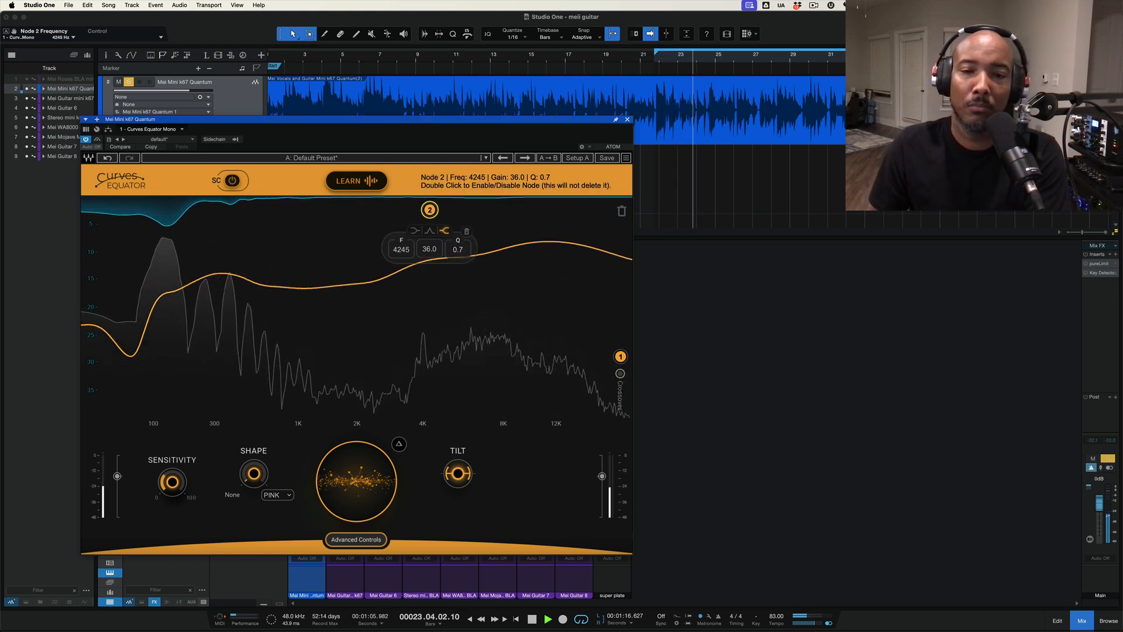
Try the second node at about 3215 Hz with a gain of -36 during playback, and delete it
left_click_drag(429, 210, 424, 339)
left_click_drag(414, 367, 401, 407)
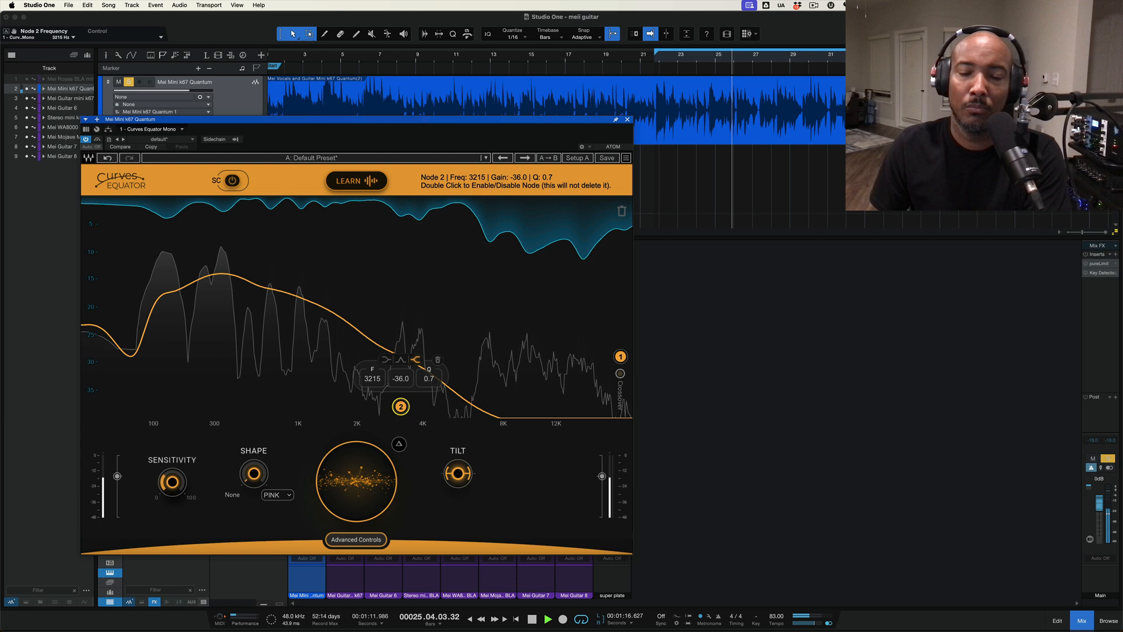
left_click(437, 359)
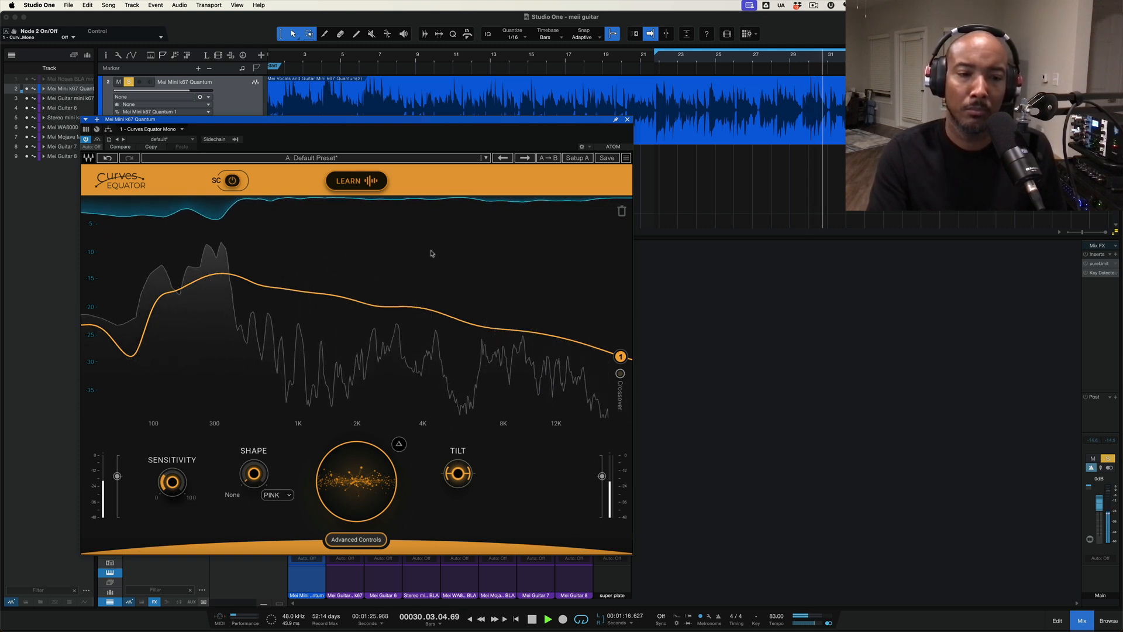
Stop playback, trash the learned threshold curve, and load the Full Reset preset
key("space")
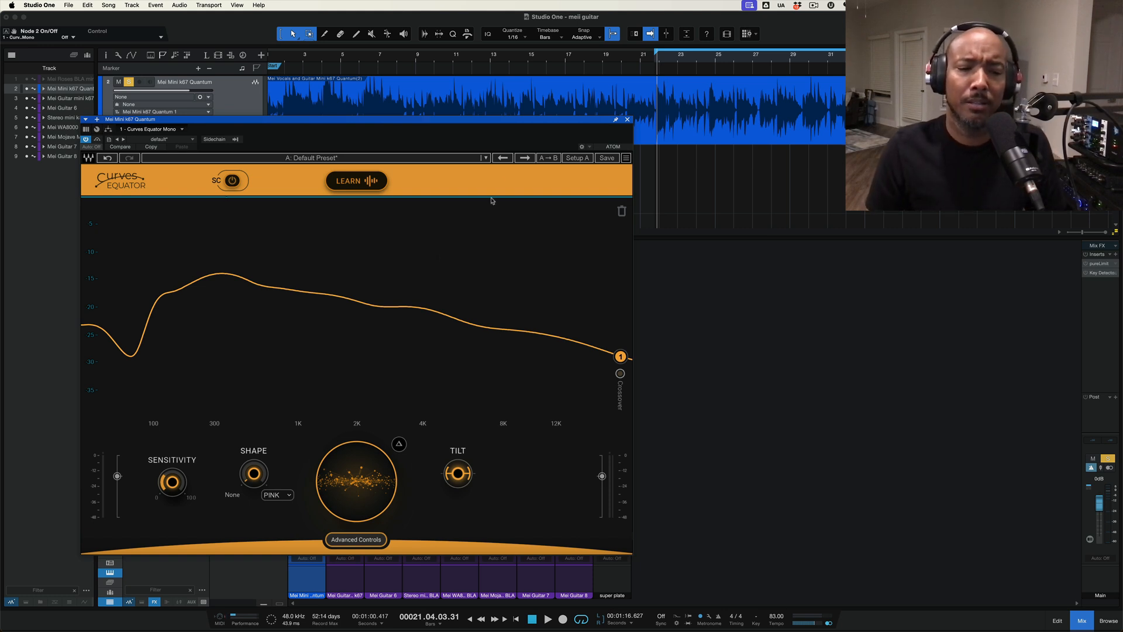
left_click(636, 247)
left_click(622, 210)
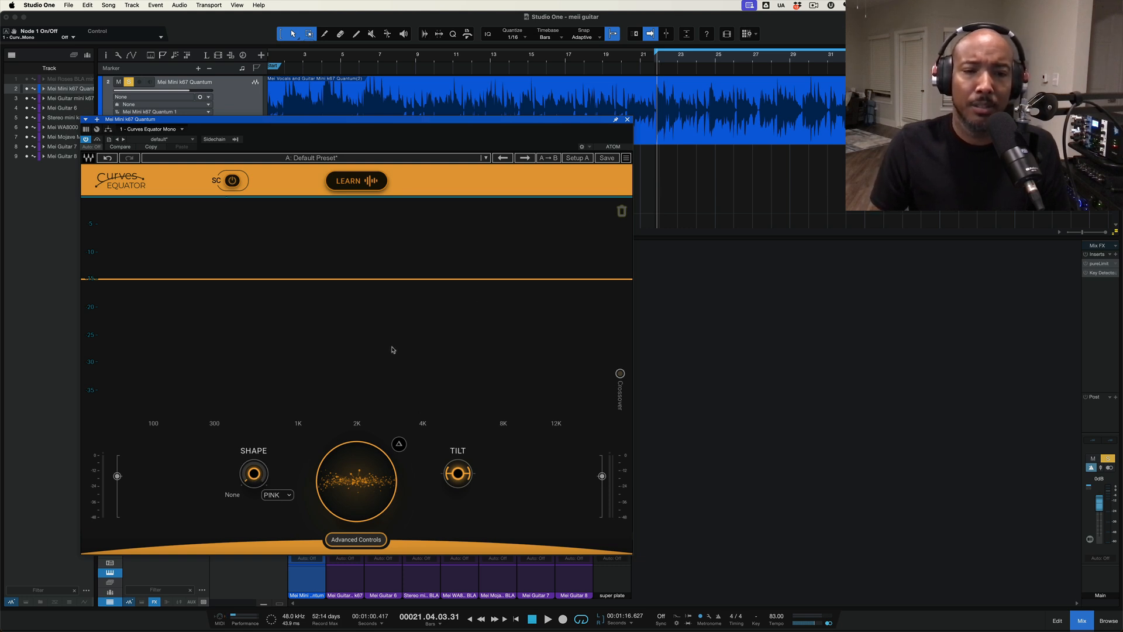
left_click(503, 157)
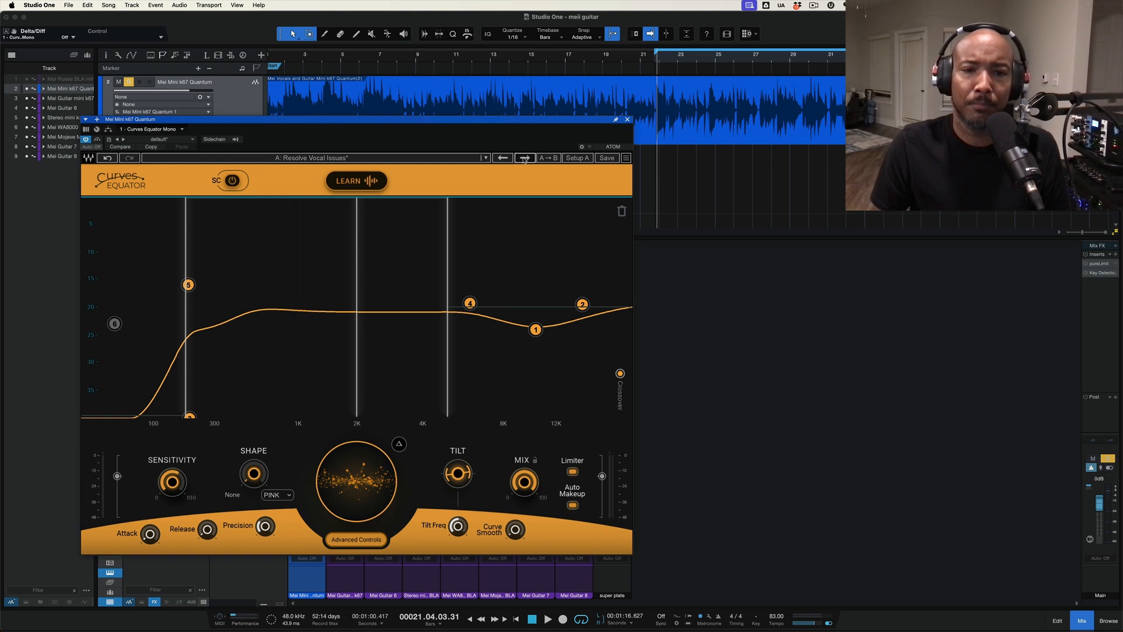
left_click(524, 159)
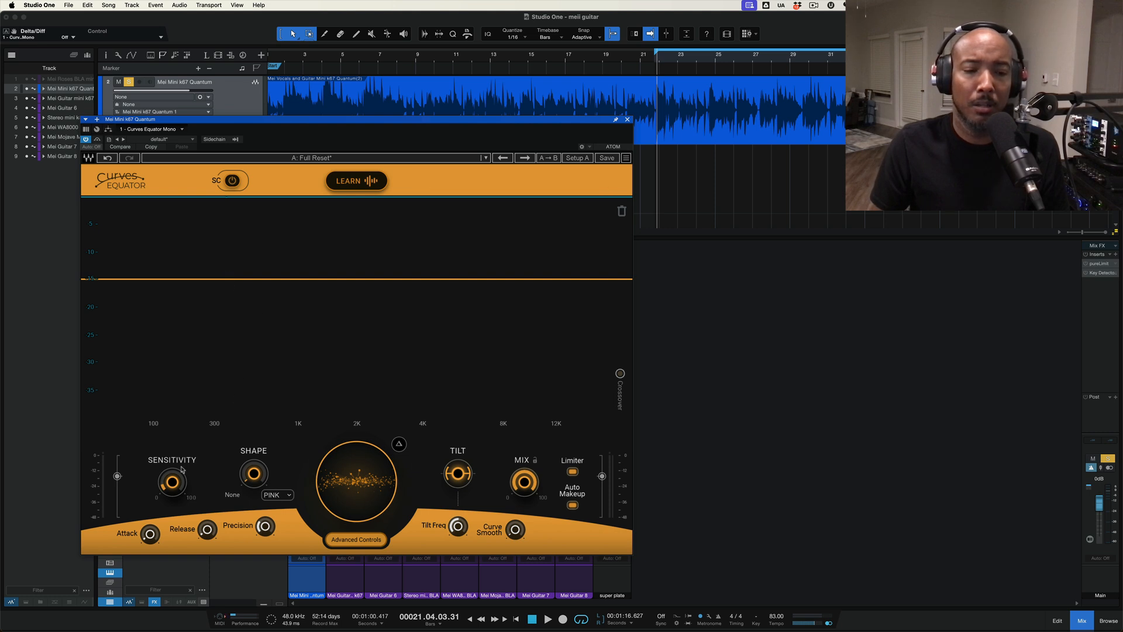
Try a Shape amount of 75.0 with the WARM curve, and switch the shape curve to FLAT
left_click_drag(232, 467, 269, 499)
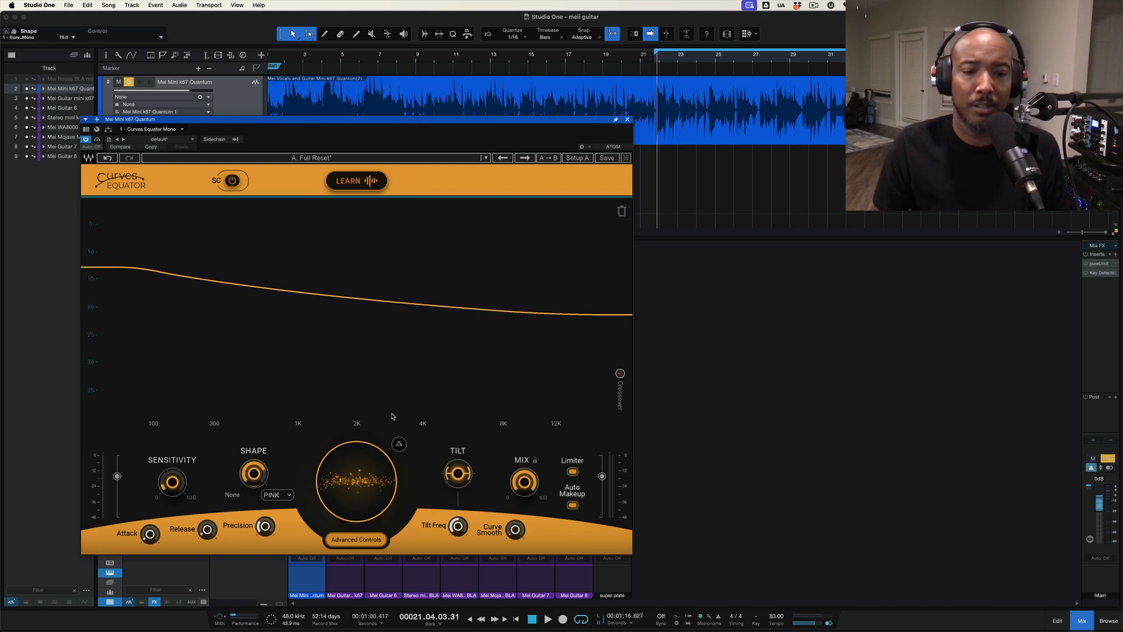
left_click(283, 498)
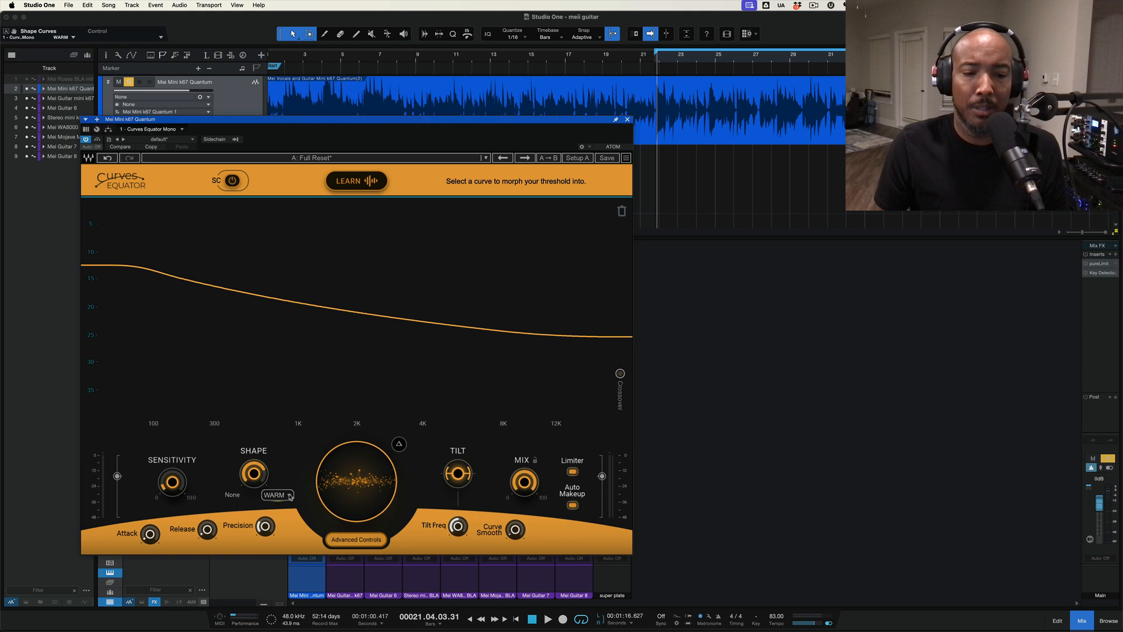
left_click(290, 497)
left_click(284, 529)
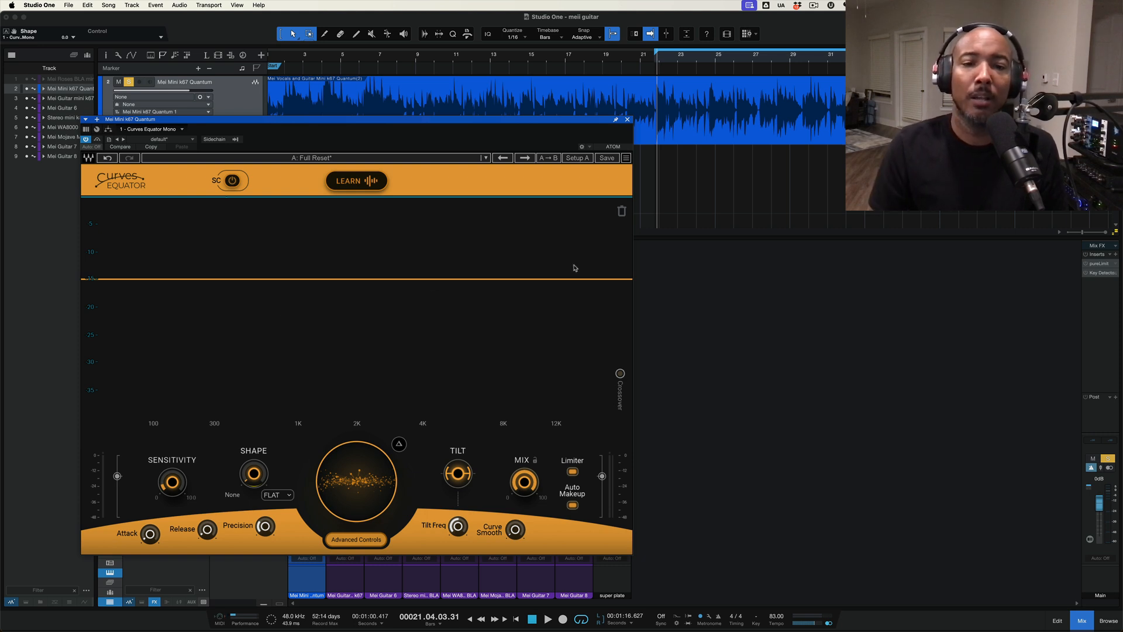
Add a high-shelf node to the flat threshold curve and lower it to about 7293 Hz with a gain of -32.8 during playback
double_click(479, 279)
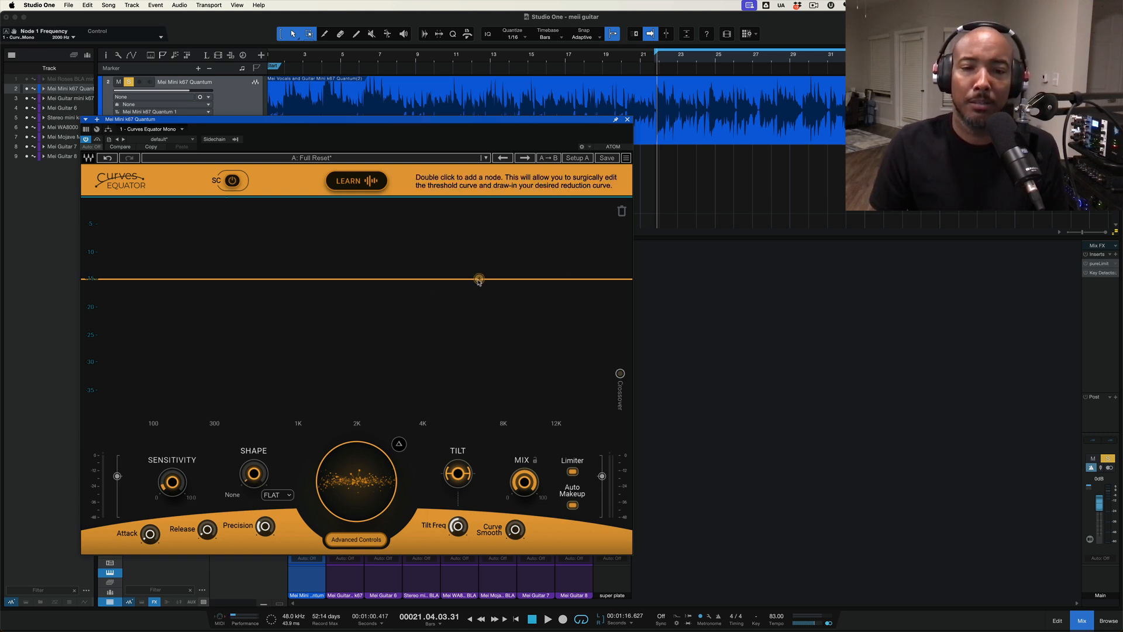
left_click(492, 233)
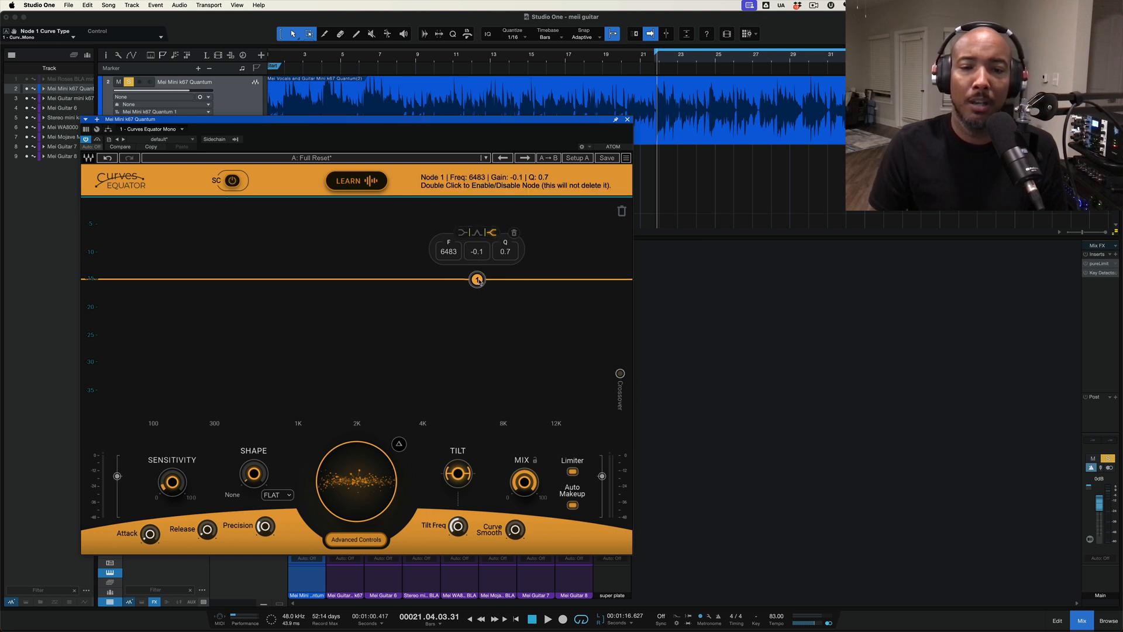
key("space")
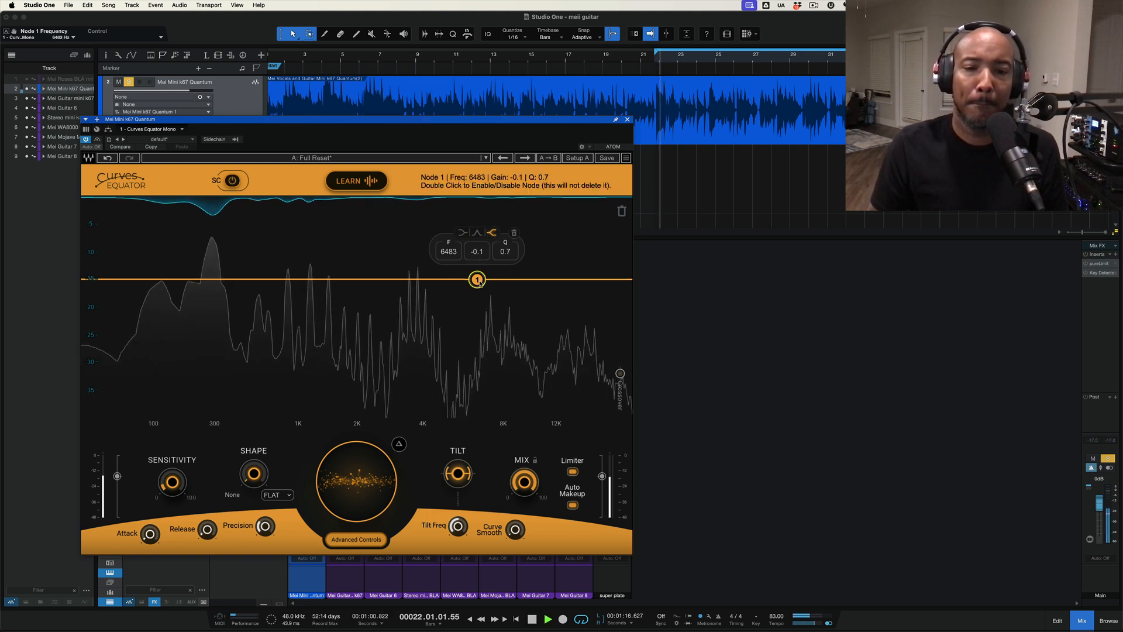
left_click_drag(477, 280, 492, 370)
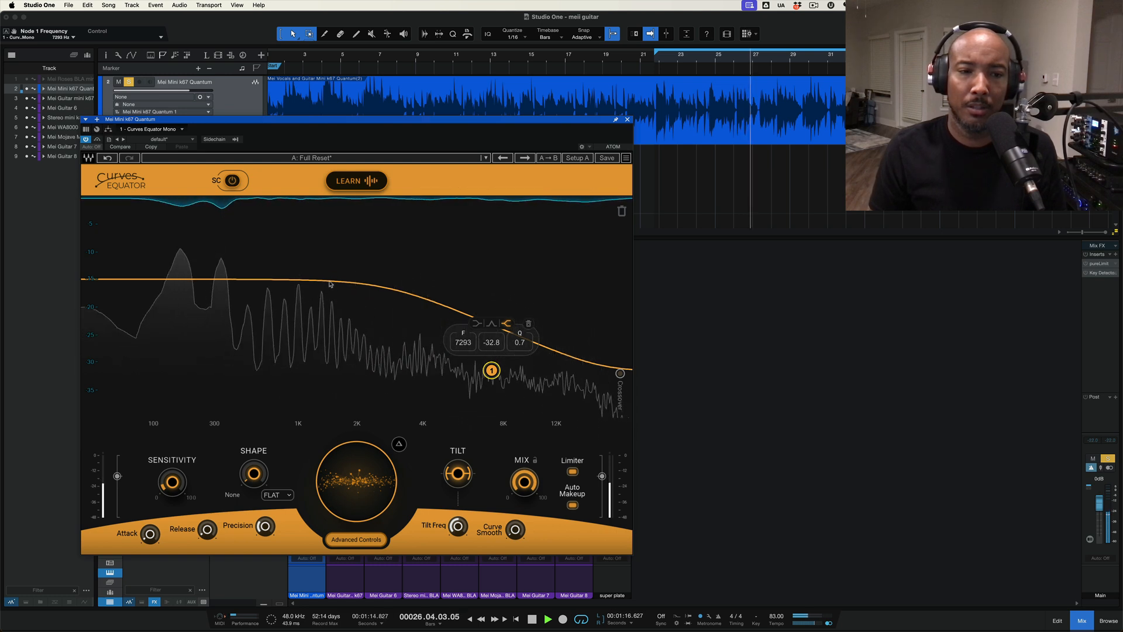
key("space")
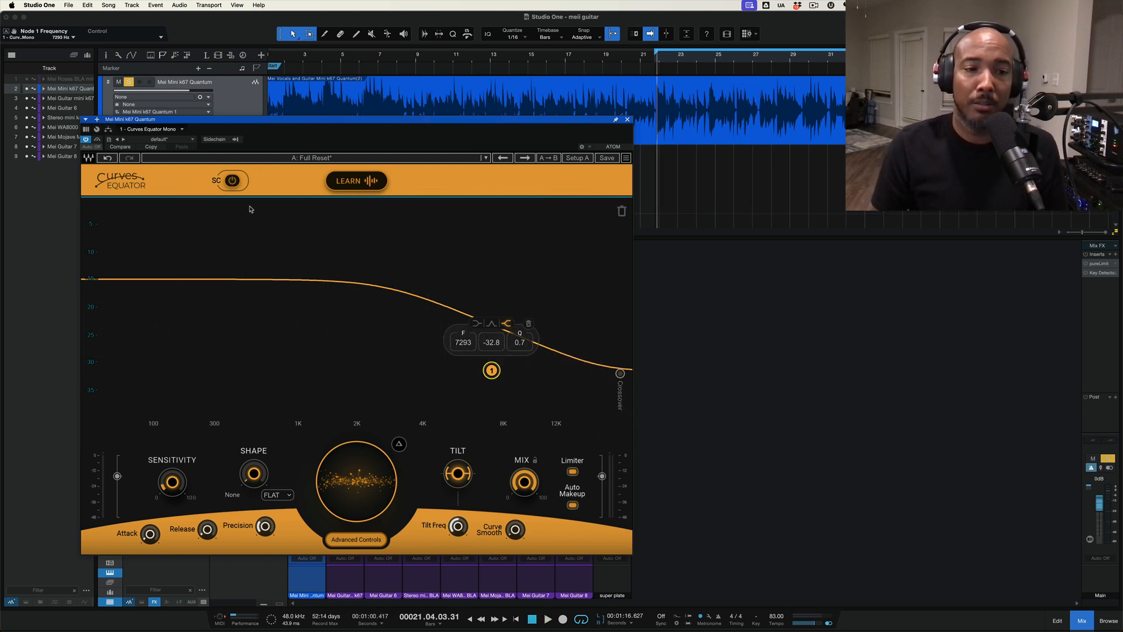
Try a second node as a low shelf near 727 Hz with a gain of 28.6, and delete it
left_click(275, 278)
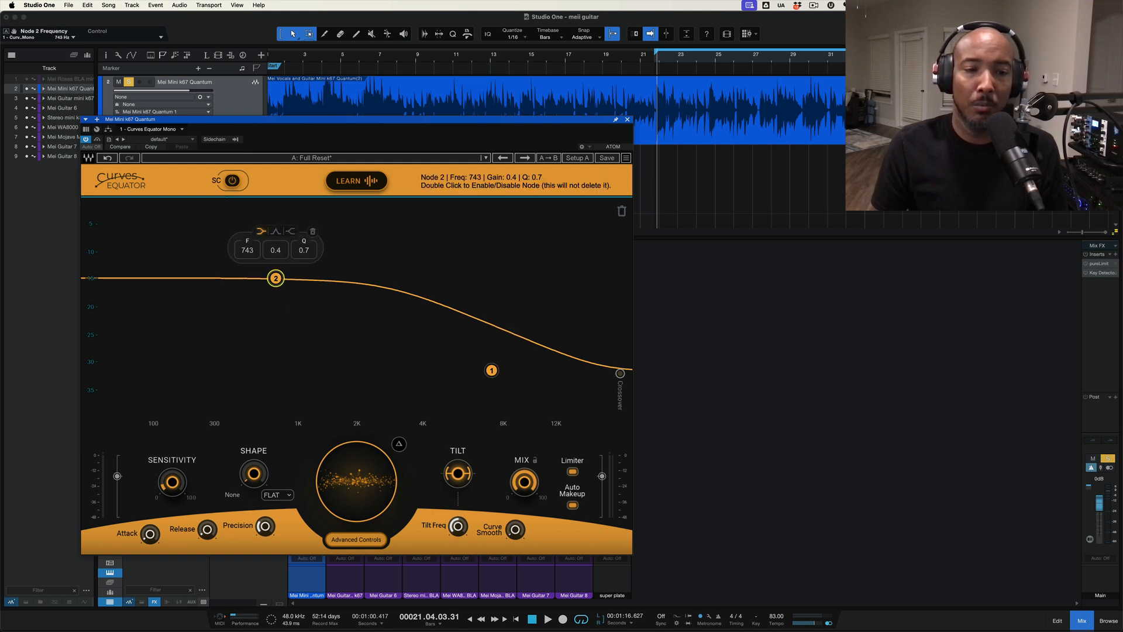
left_click_drag(274, 277, 273, 200)
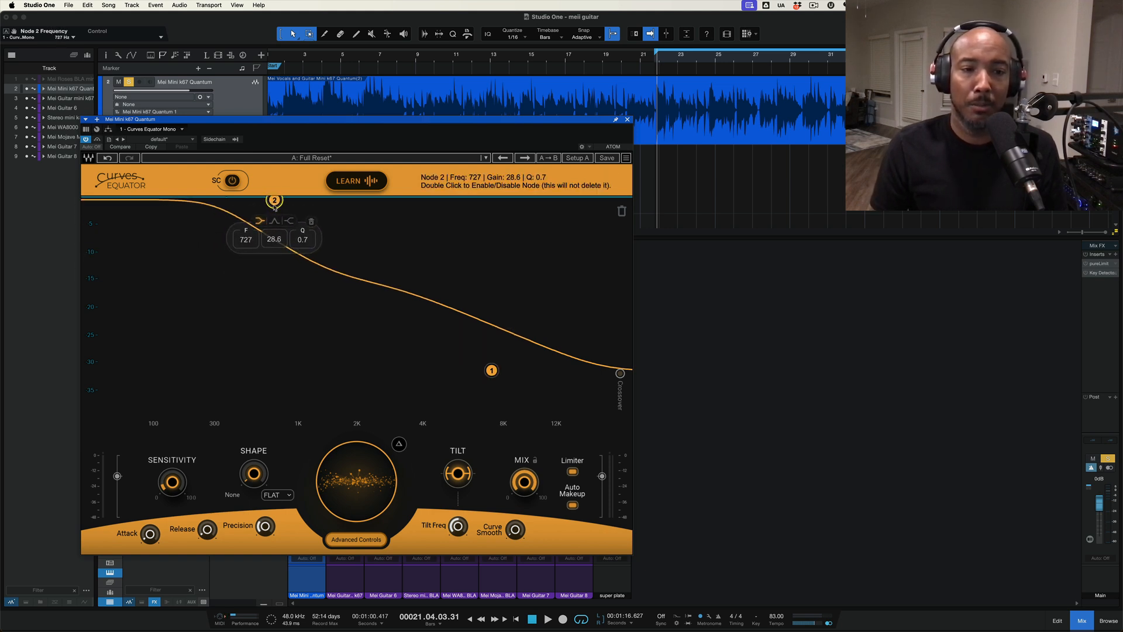
left_click(311, 222)
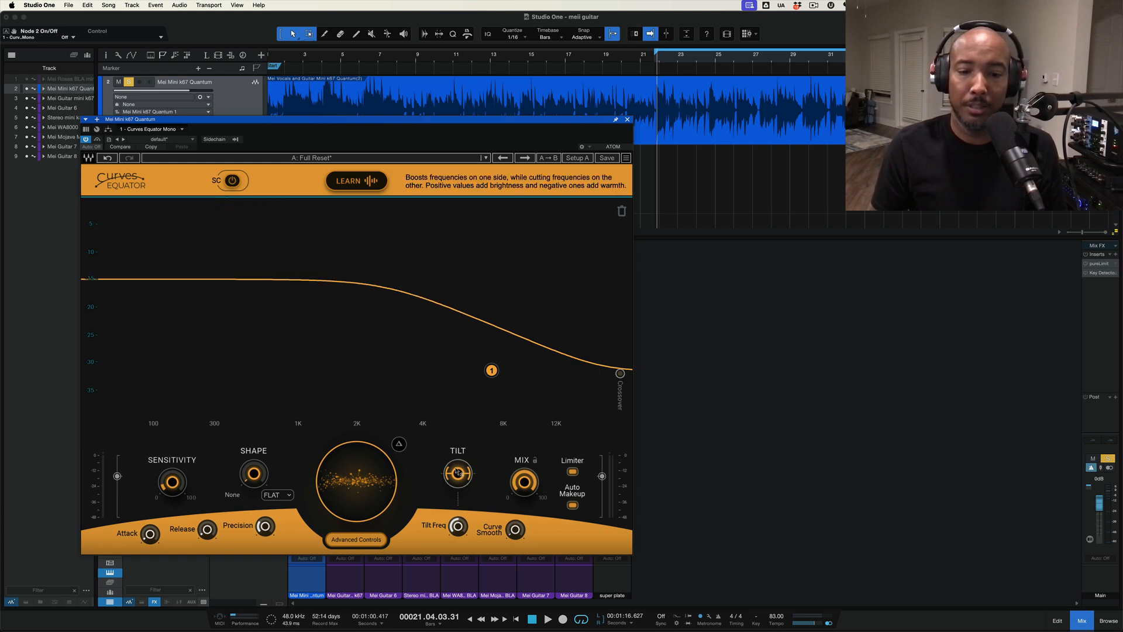
Try a negative Tilt on the threshold curve while the track plays, and reset the Tilt to its default
mouse_move(458, 474)
left_mouse_down()
mouse_move(458, 491)
mouse_move(465, 468)
left_mouse_up()
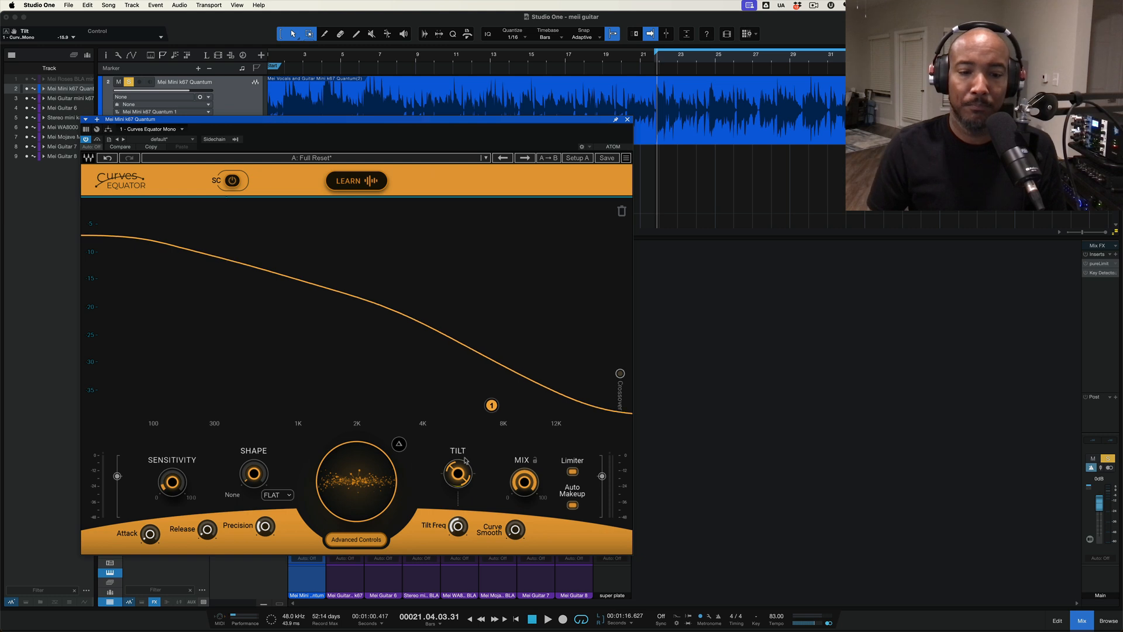
left_click(460, 528)
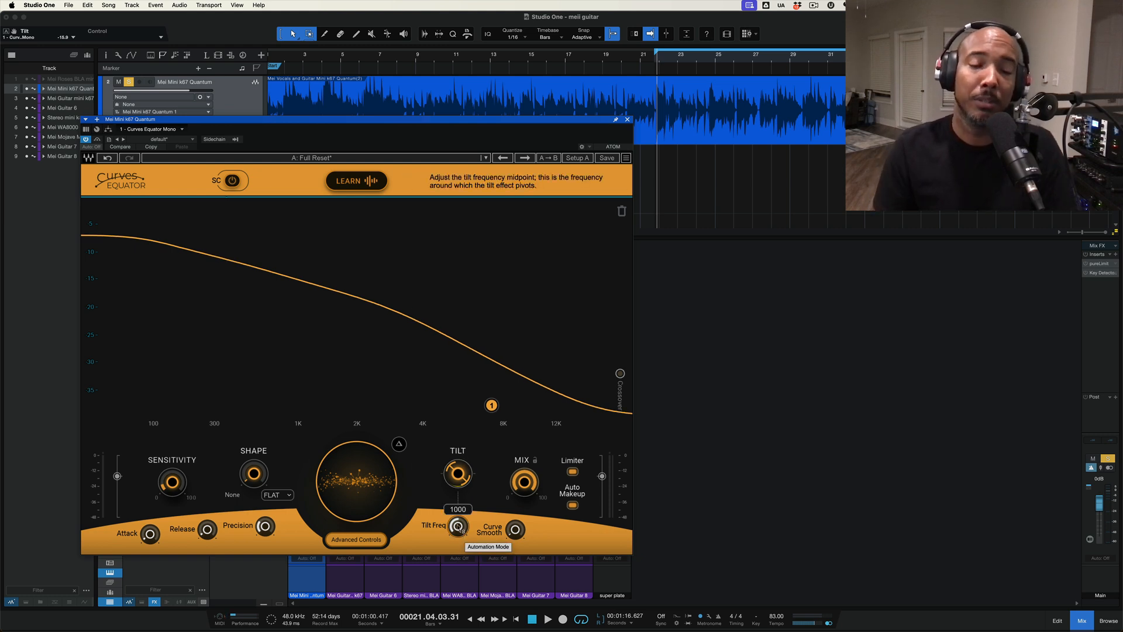
key("space")
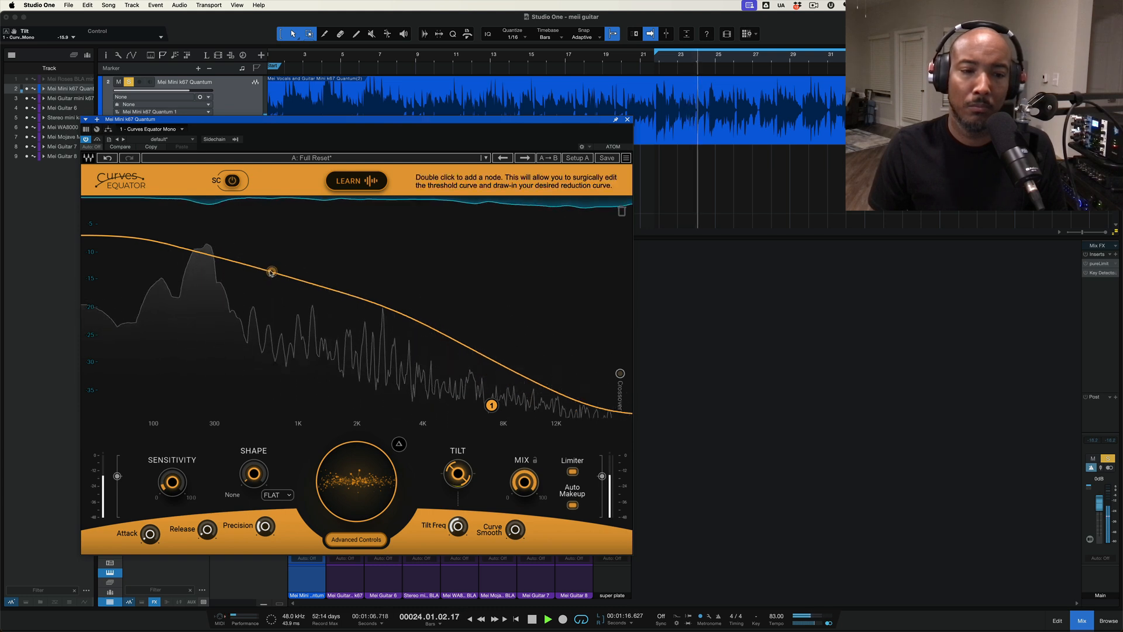
double_click(455, 458)
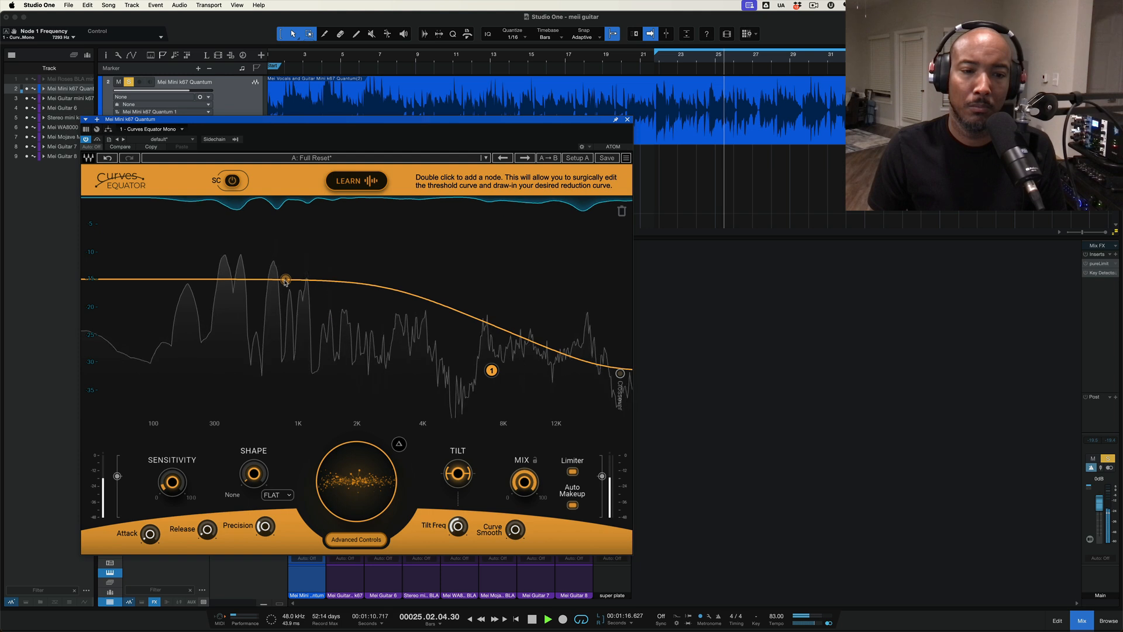
Try a second node as a low shelf near 5049 Hz with a gain of 29.8 during playback, and clear all nodes from the curve
double_click(284, 280)
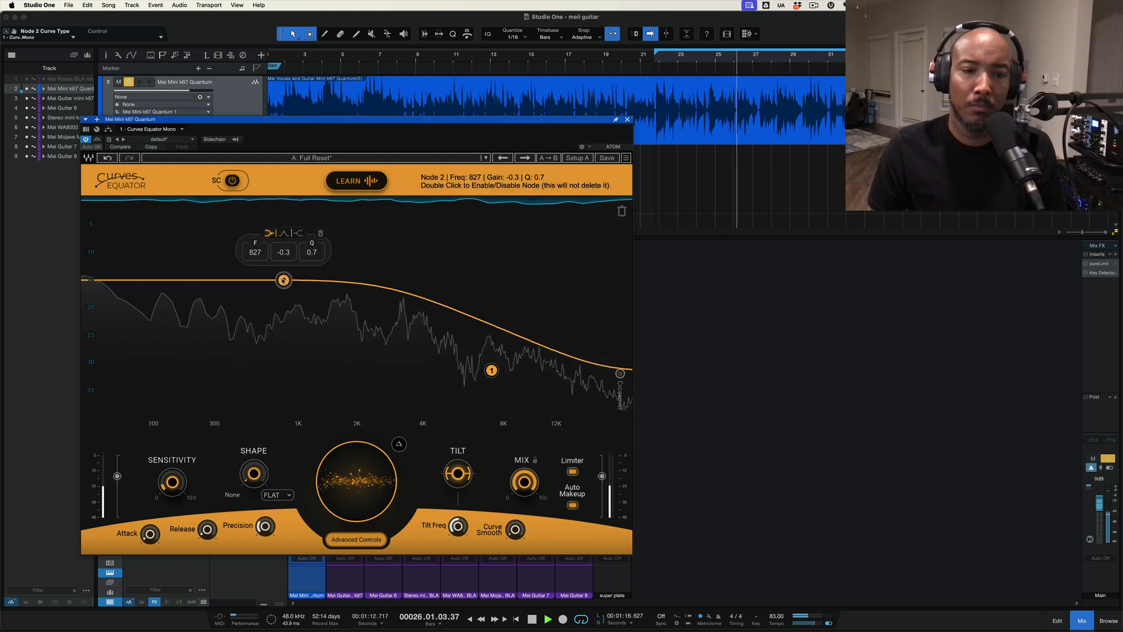
left_click_drag(283, 281, 448, 197)
key("space")
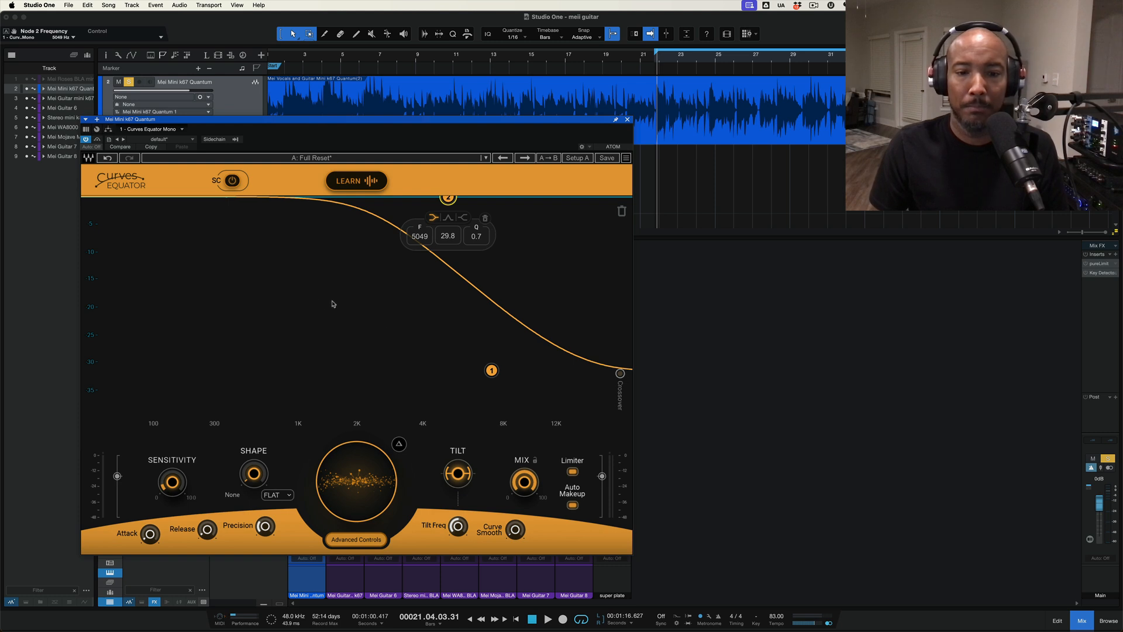
key("space")
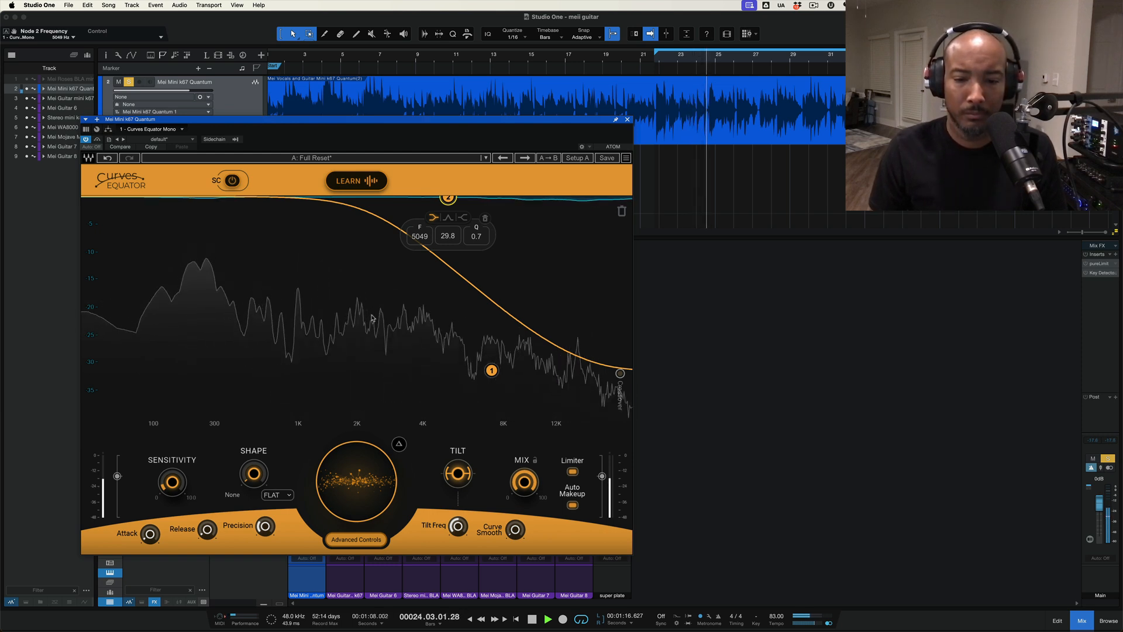
key("space")
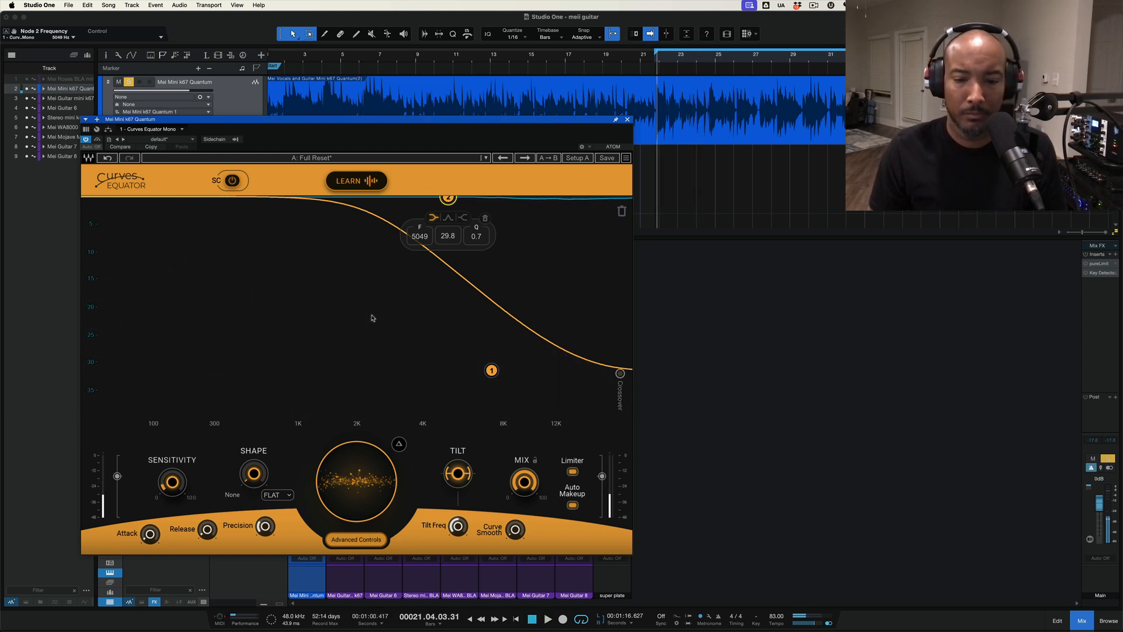
left_click(622, 211)
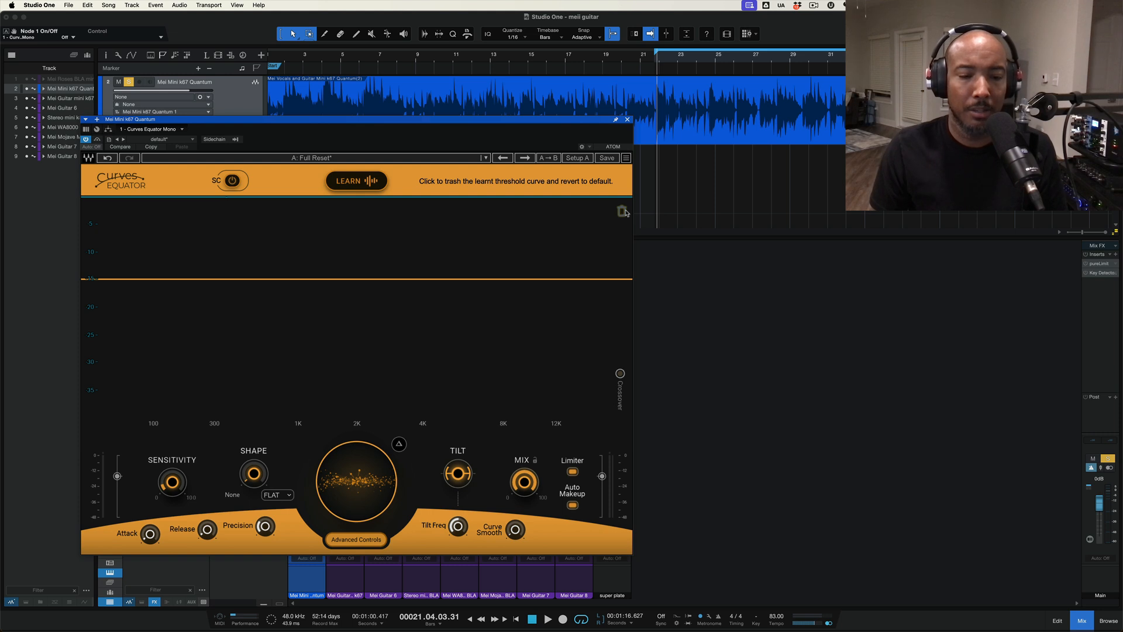
Switch from the vocal track's plugin window to the Guitar mini k67 track and return the playhead to the song start
left_click(628, 120)
left_click(237, 190)
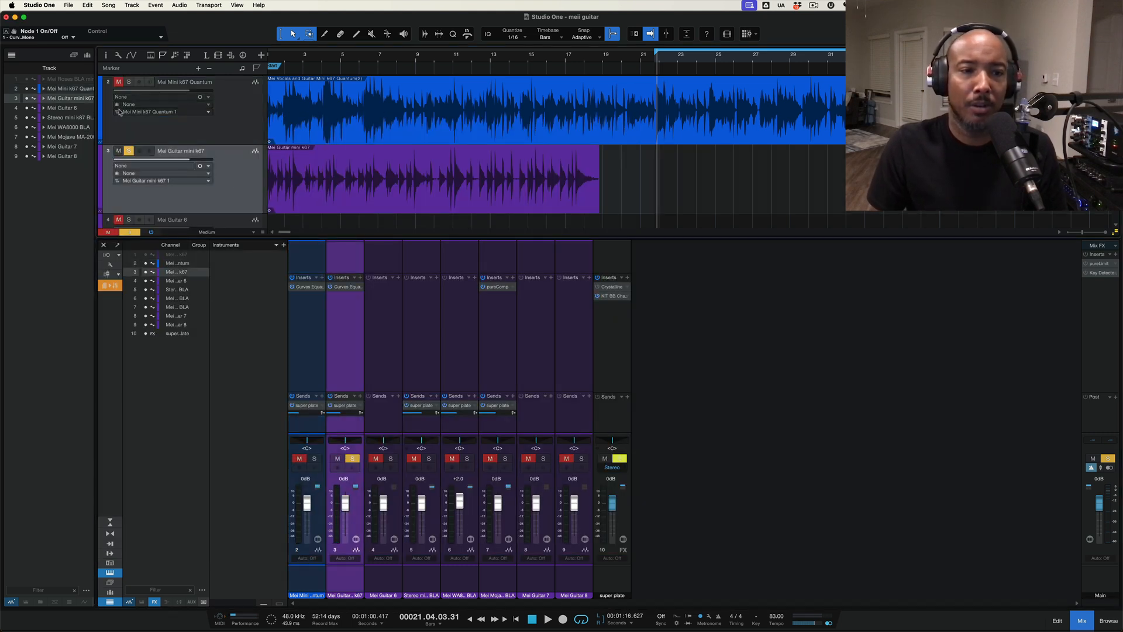
key("comma")
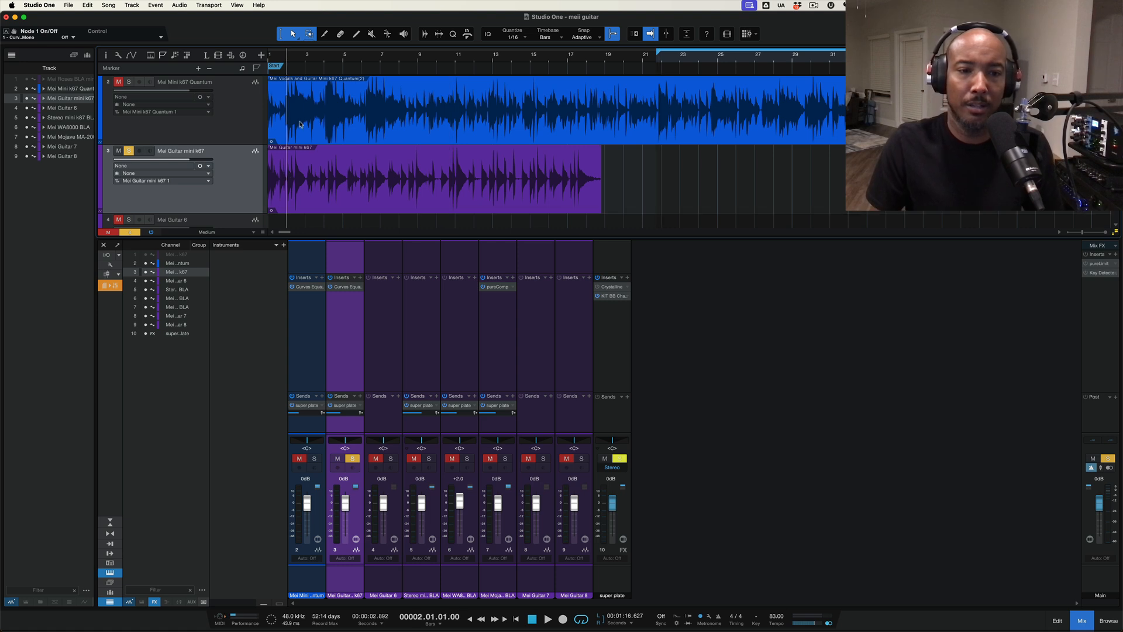
key("comma")
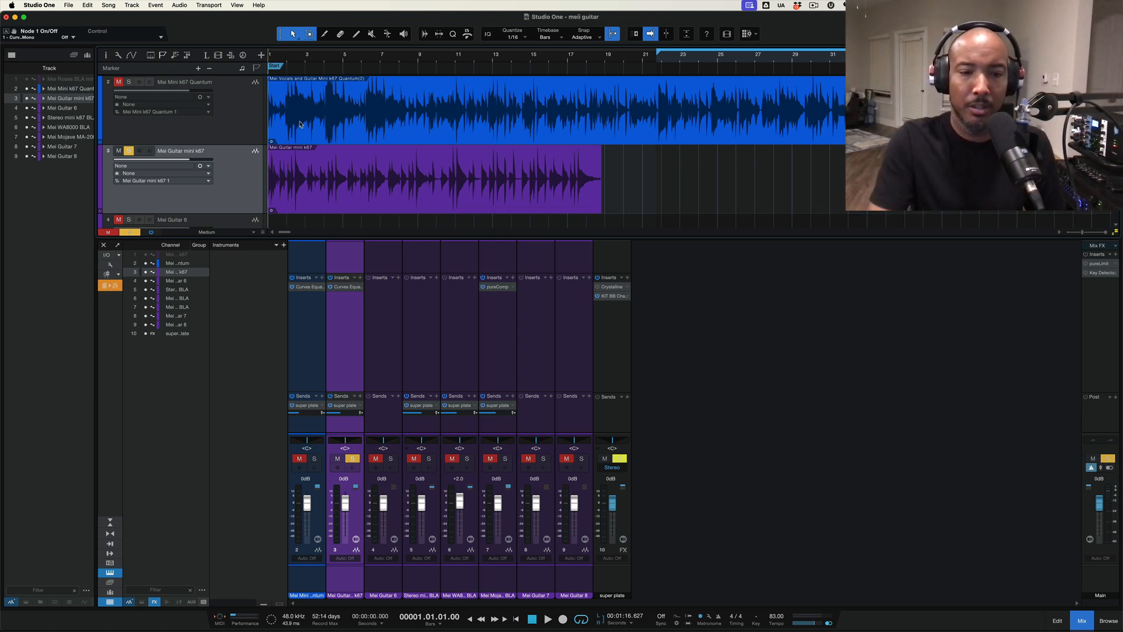
Open Curves Equator on the Guitar mini k67 channel, enlarge its GUI to 150%, and reposition the window so it is fully visible
left_click(344, 287)
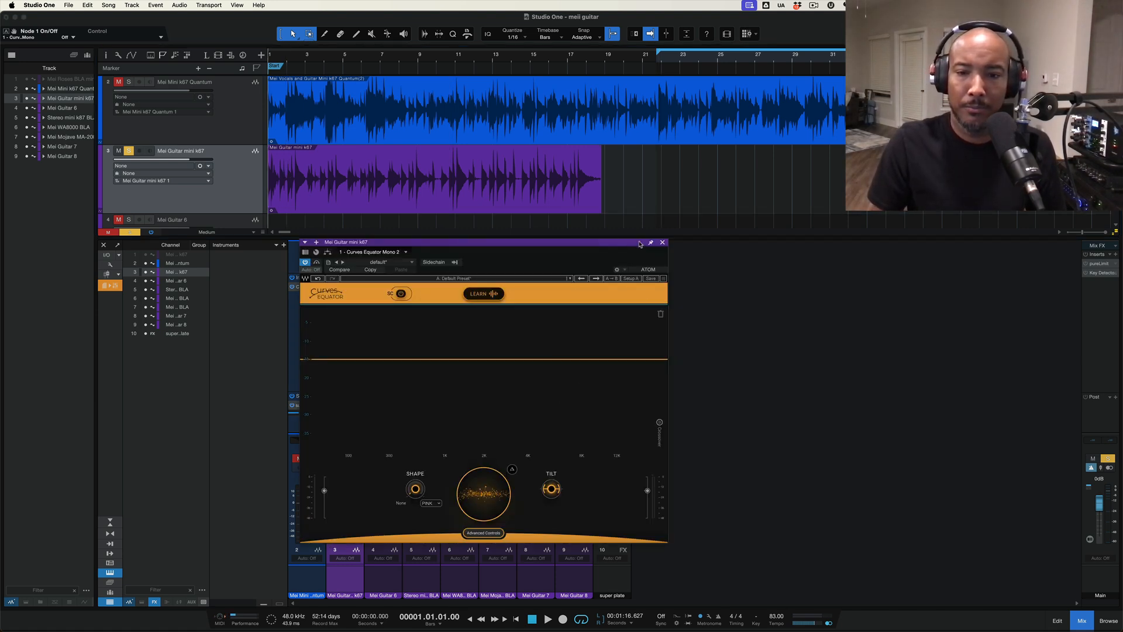
left_click_drag(639, 244, 551, 223)
left_click(575, 258)
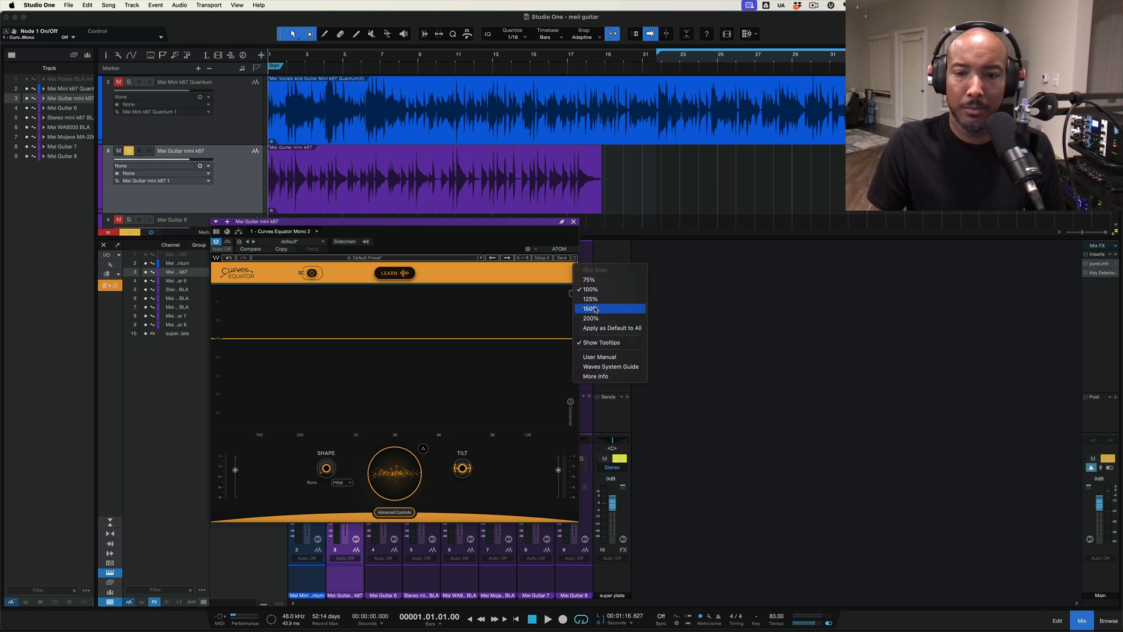
left_click(597, 310)
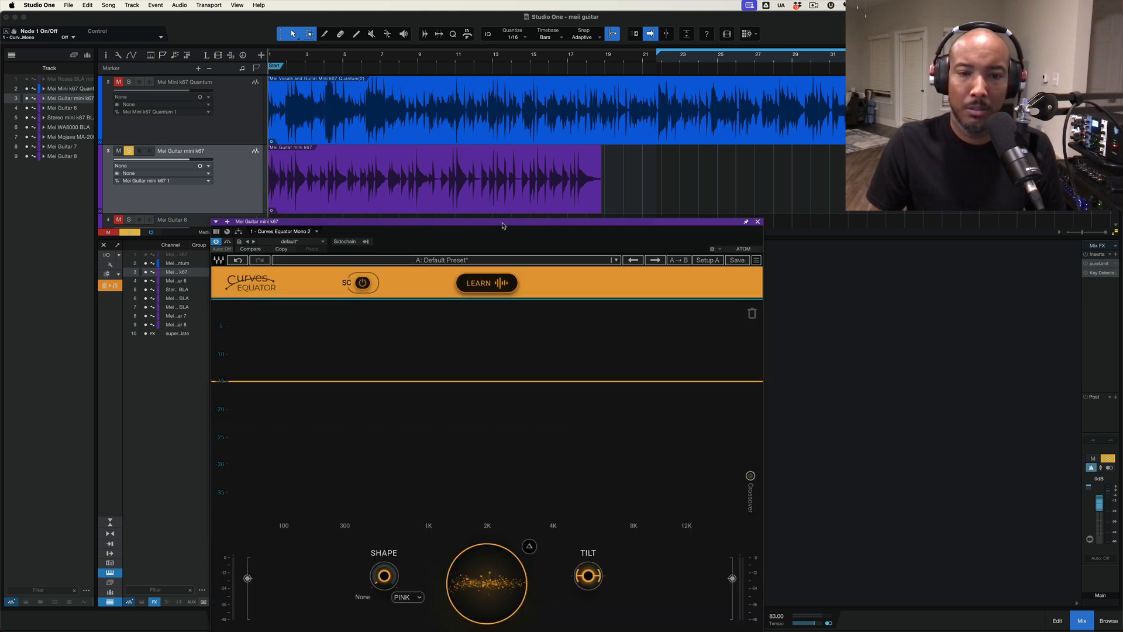
left_click_drag(502, 226, 463, 149)
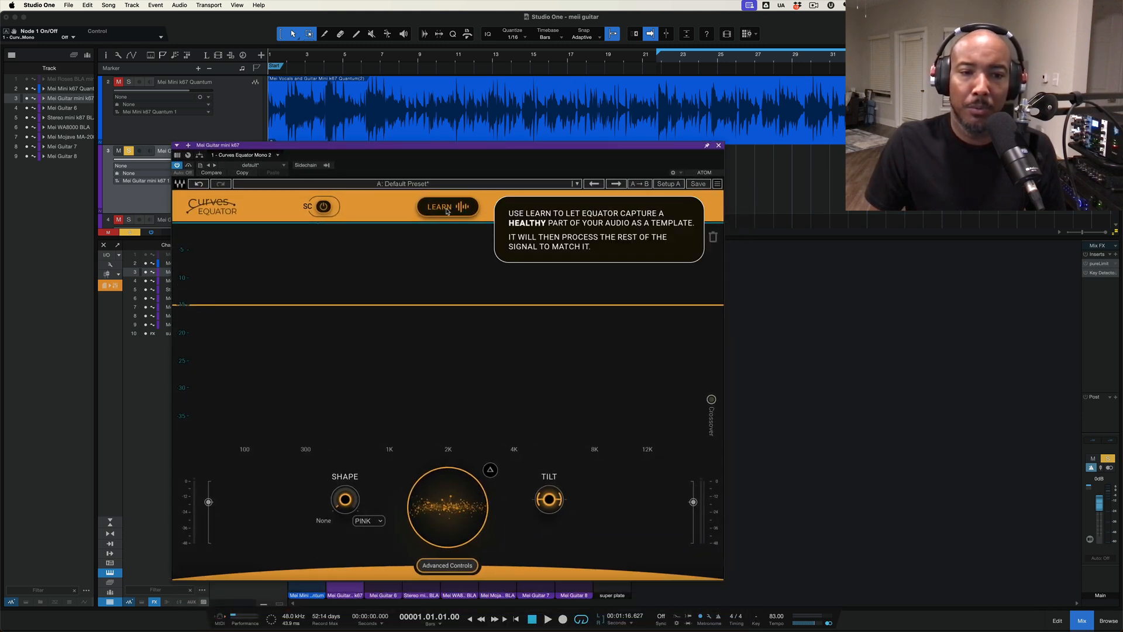
Try learning the guitar's threshold curve during playback, cancel the learning, and stop playback
key("space")
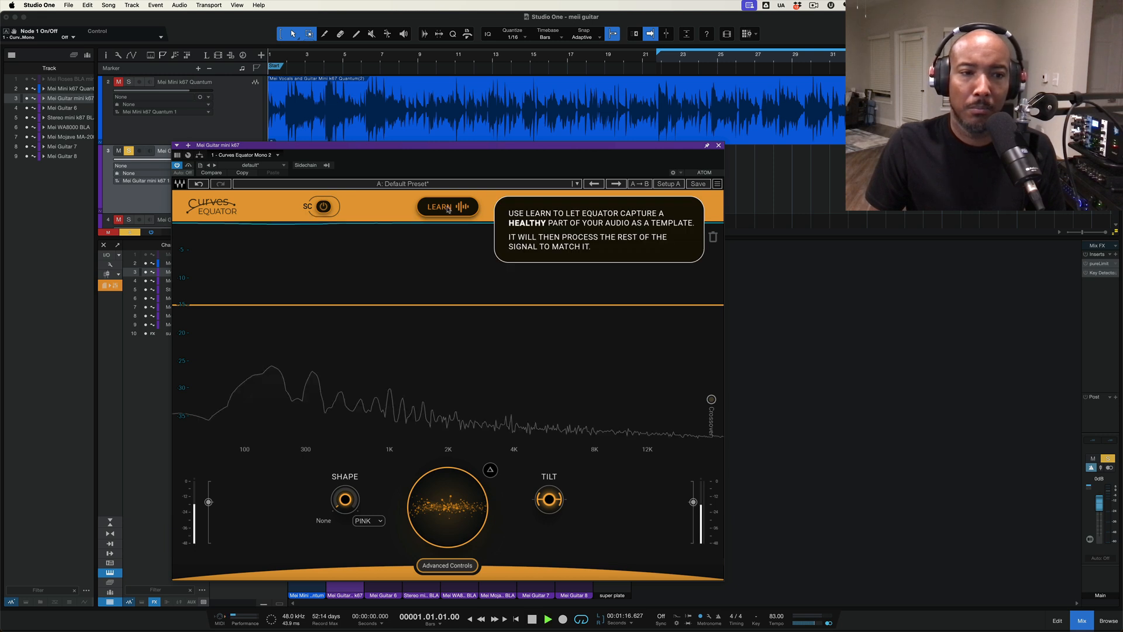
left_click(448, 207)
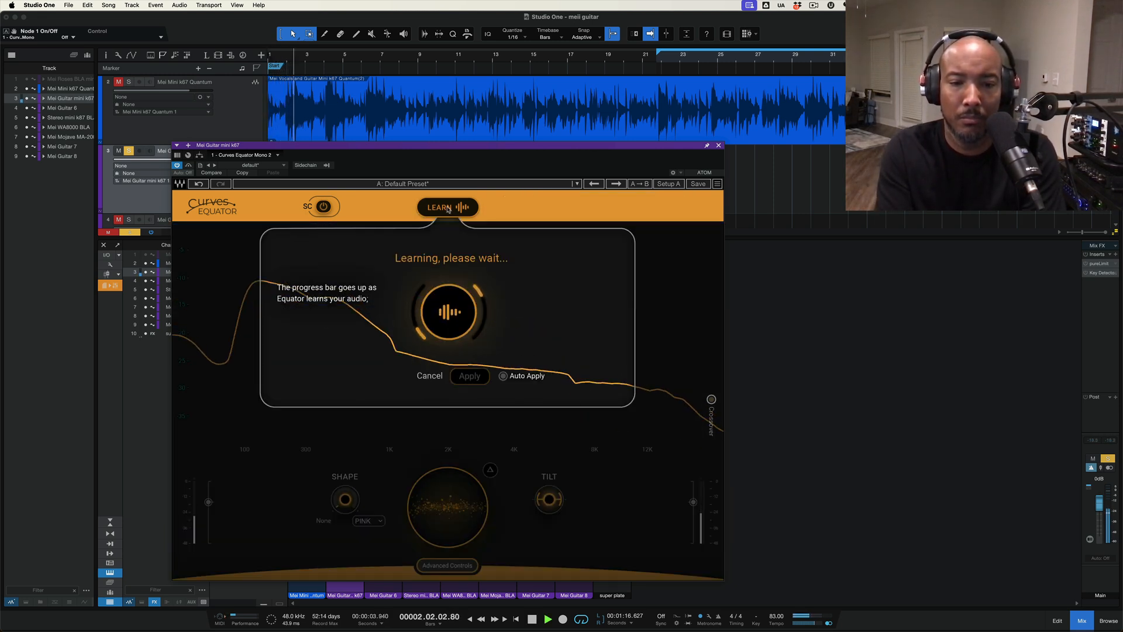
left_click(429, 376)
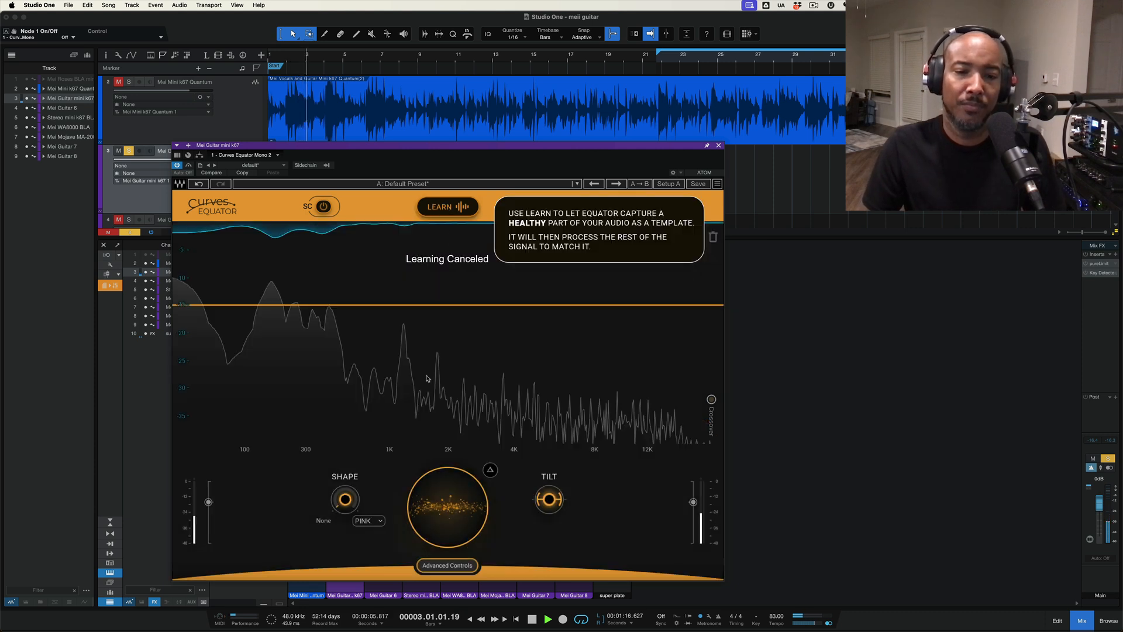
key("space")
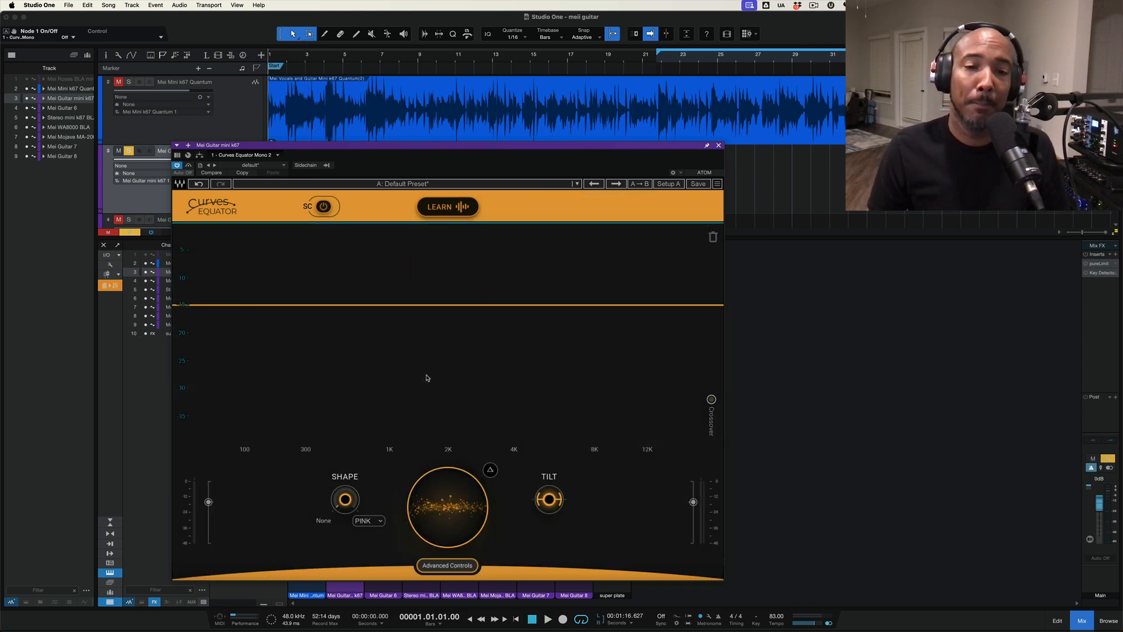
Learn the guitar's threshold curve during playback and stop playback
key("space")
left_click(451, 209)
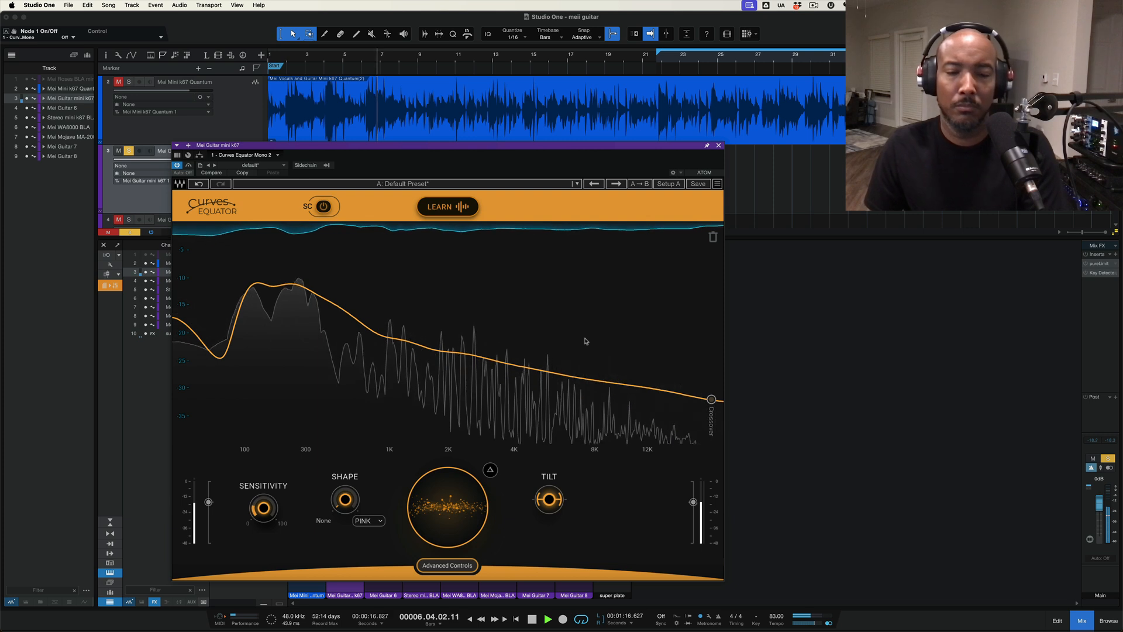
key("space")
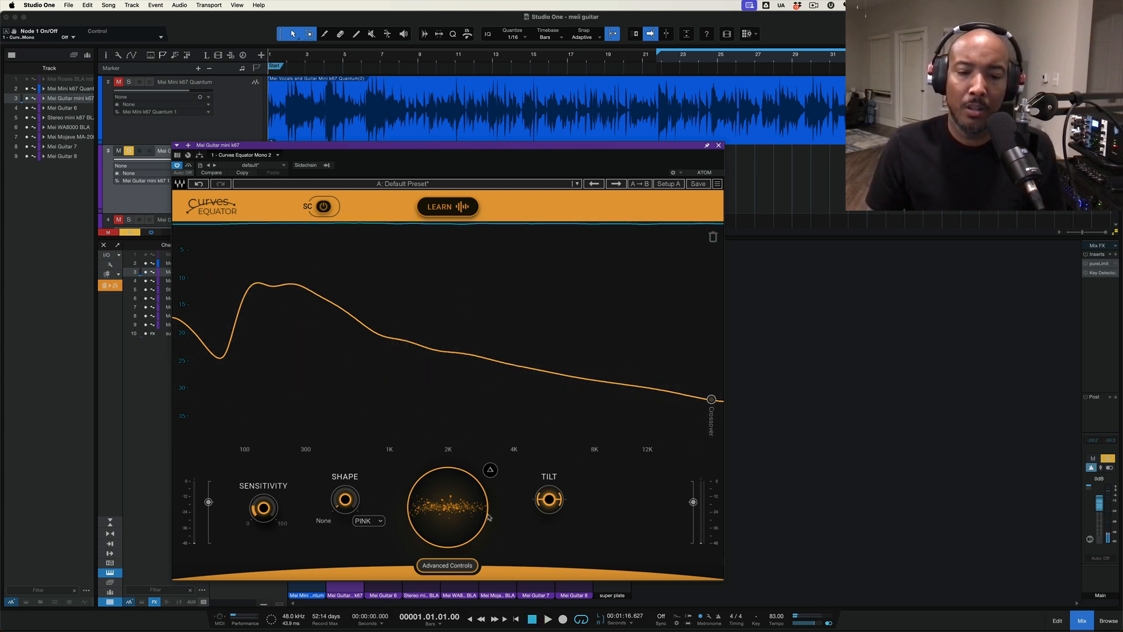
Lower the guitar's threshold curve by about 7 dB with the main knob during playback to increase the reduction
mouse_move(447, 500)
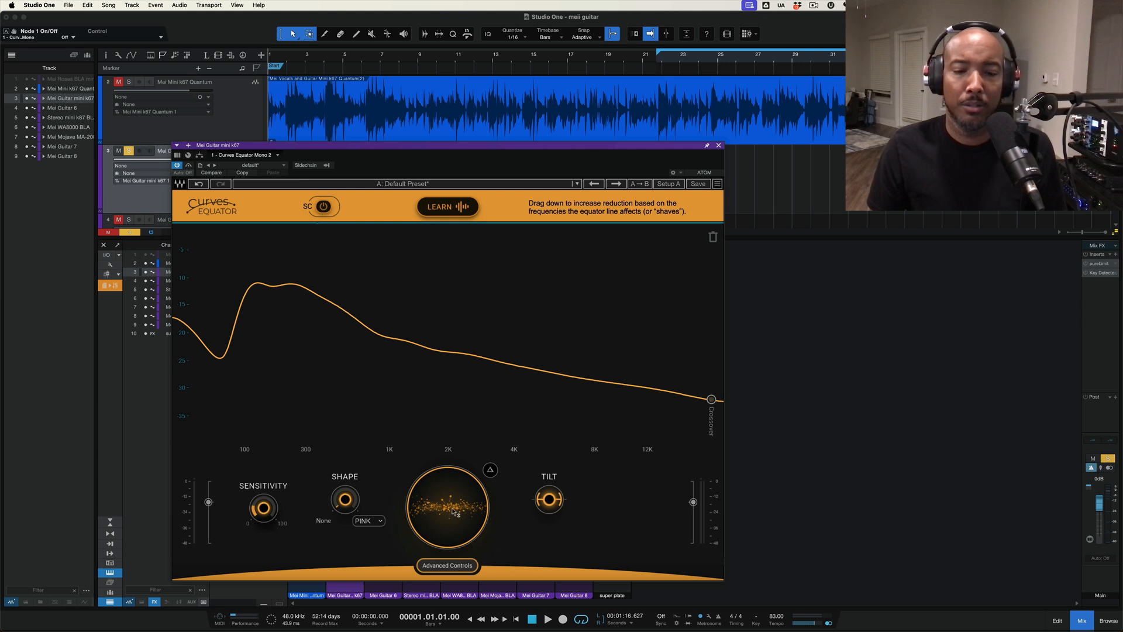
key("space")
mouse_move(448, 507)
left_mouse_down()
mouse_move(448, 551)
mouse_move(448, 485)
mouse_move(448, 495)
left_mouse_up()
key("space")
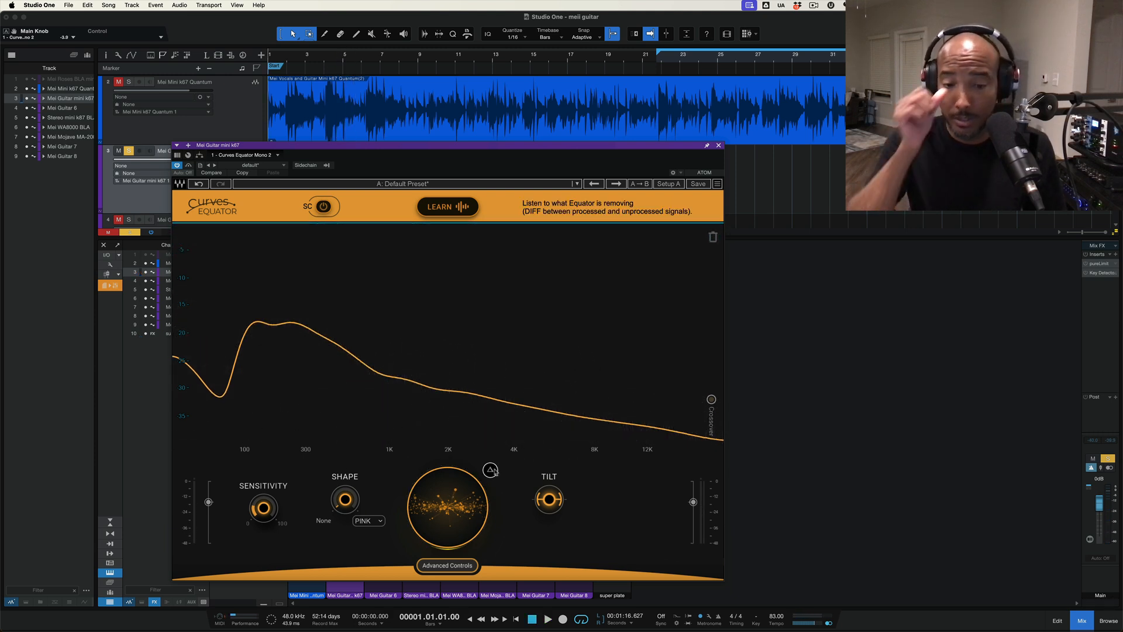
Listen to the delta signal that Equator removes from the guitar, switch delta monitoring off, and stop playback
key("space")
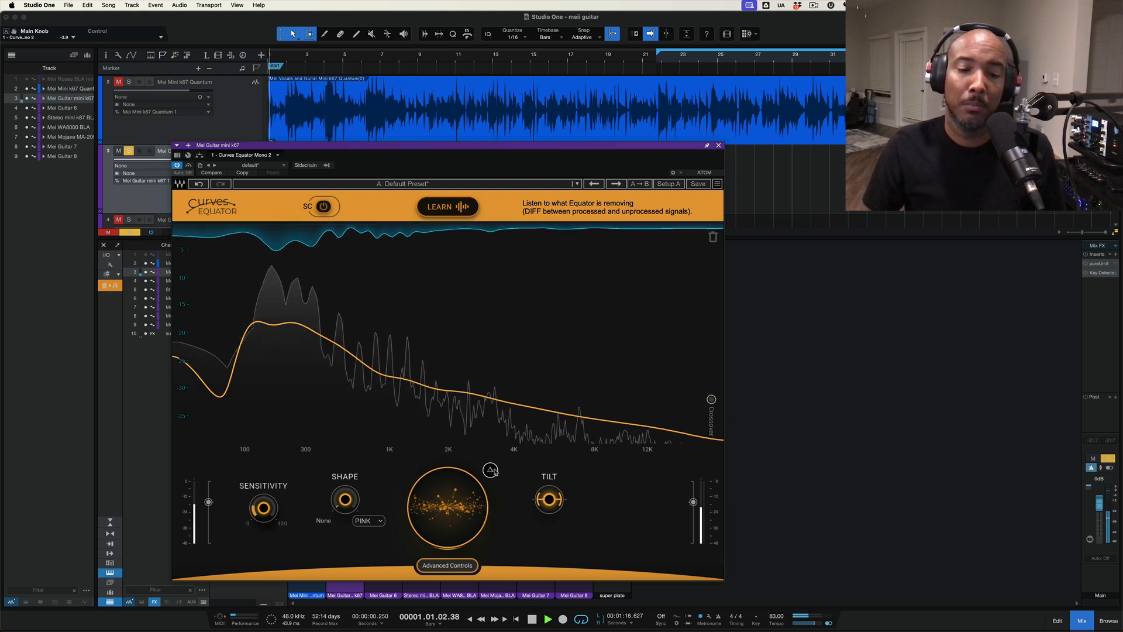
left_click(490, 471)
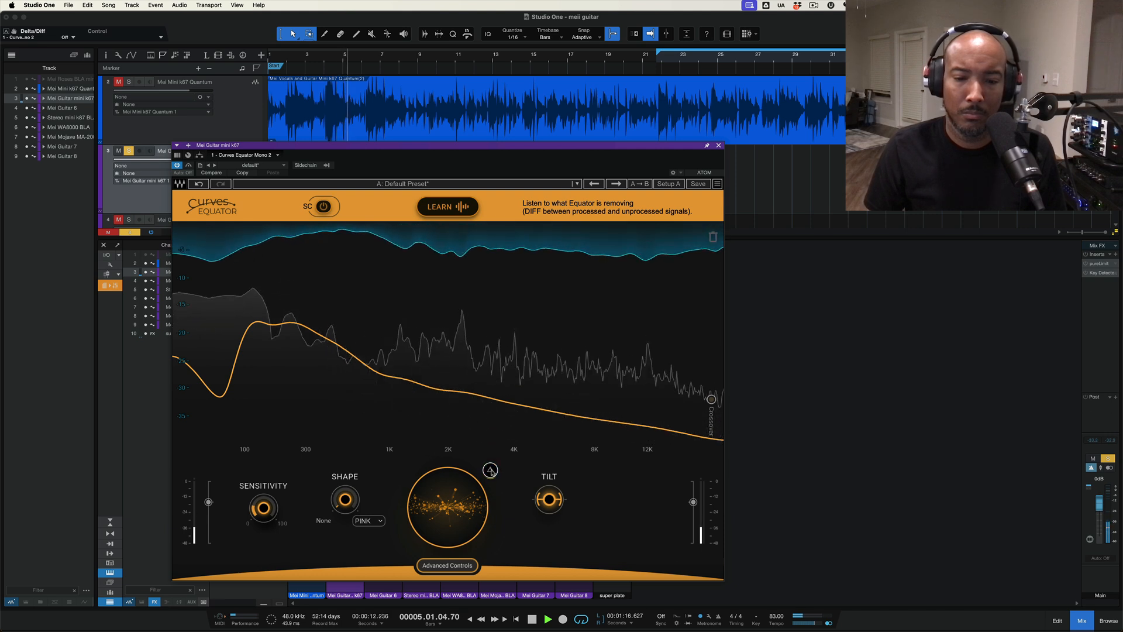
left_click(490, 470)
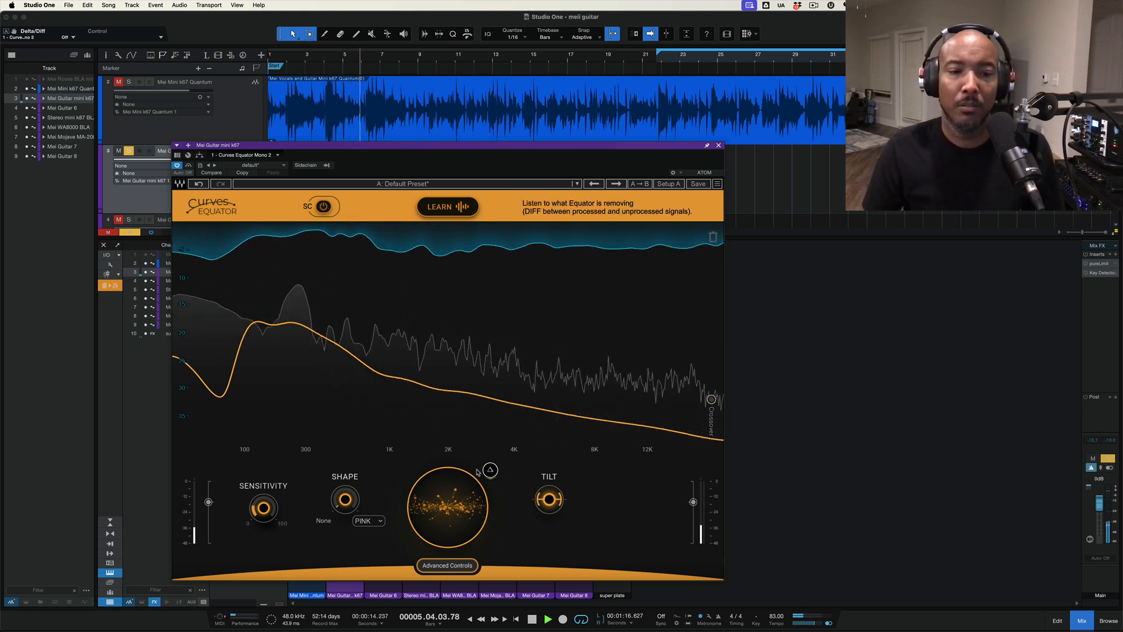
key("space")
Raise the guitar's Sensitivity to about 56 during playback and stop playback
mouse_move(271, 504)
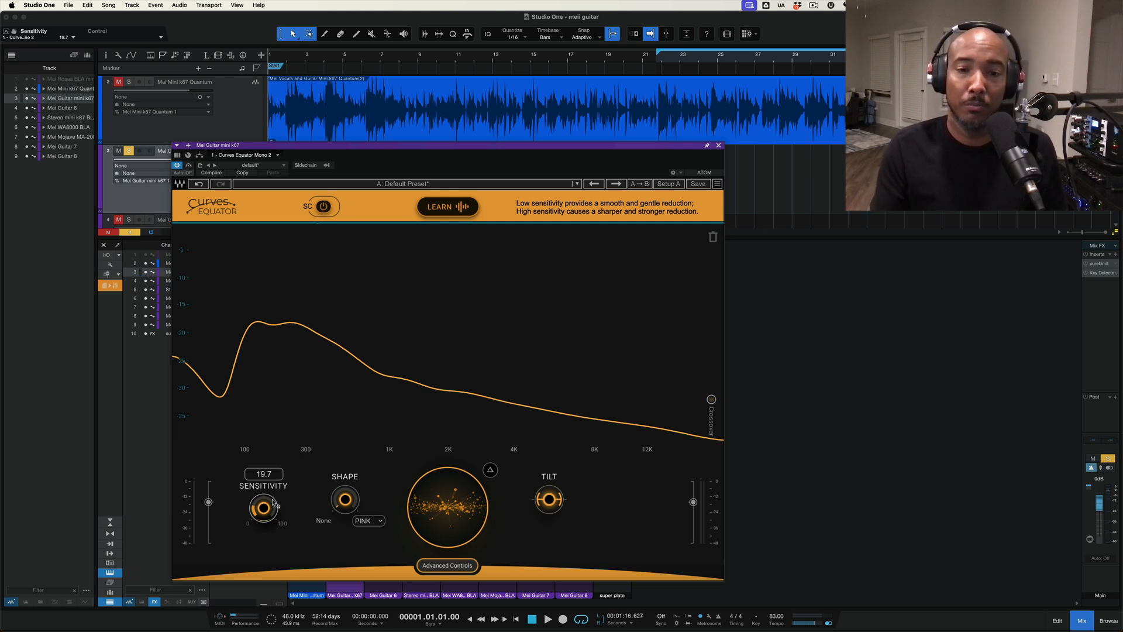
key("space")
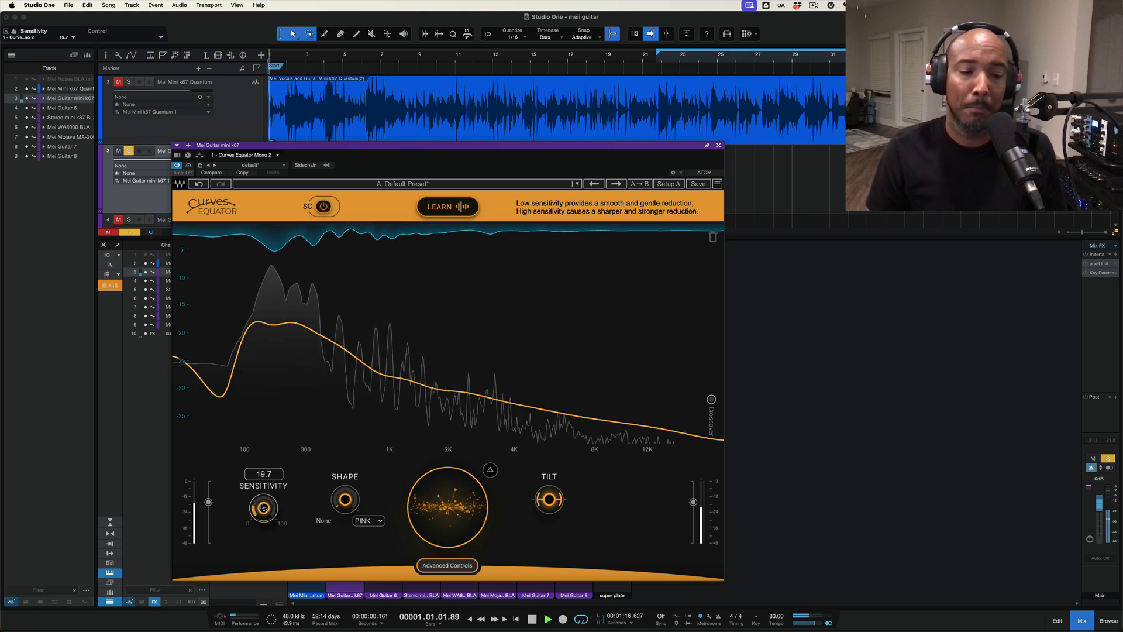
left_click_drag(261, 506, 261, 463)
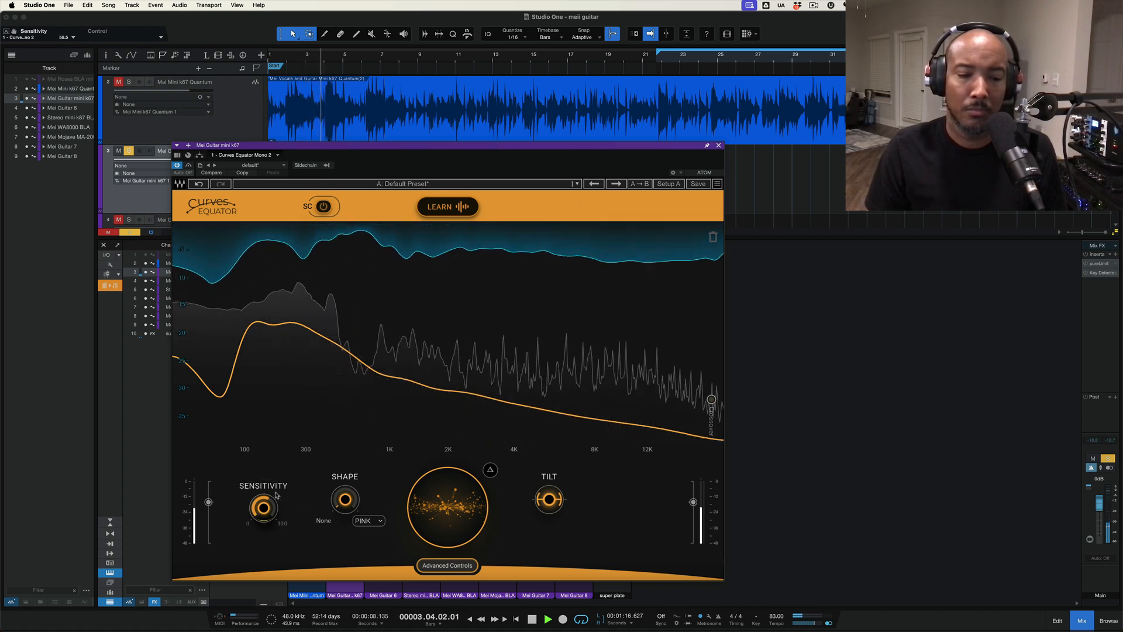
left_click_drag(264, 506, 263, 509)
key("space")
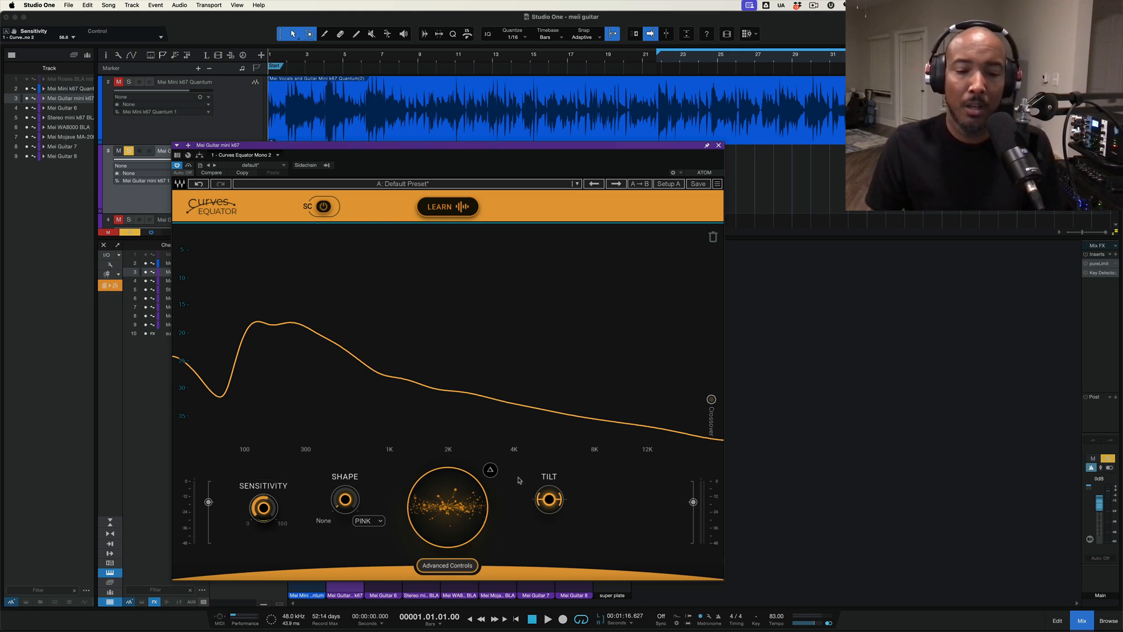
Show the advanced controls and adjust Curve Smooth during playback, trying 70 and settling on 4
left_click(467, 565)
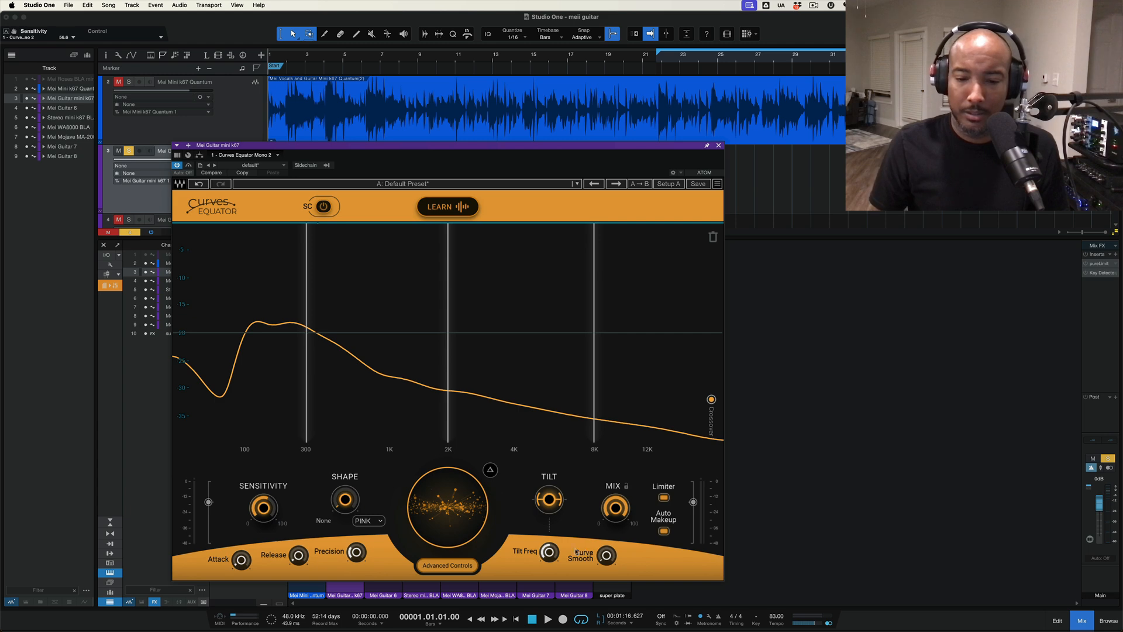
mouse_move(604, 559)
key("space")
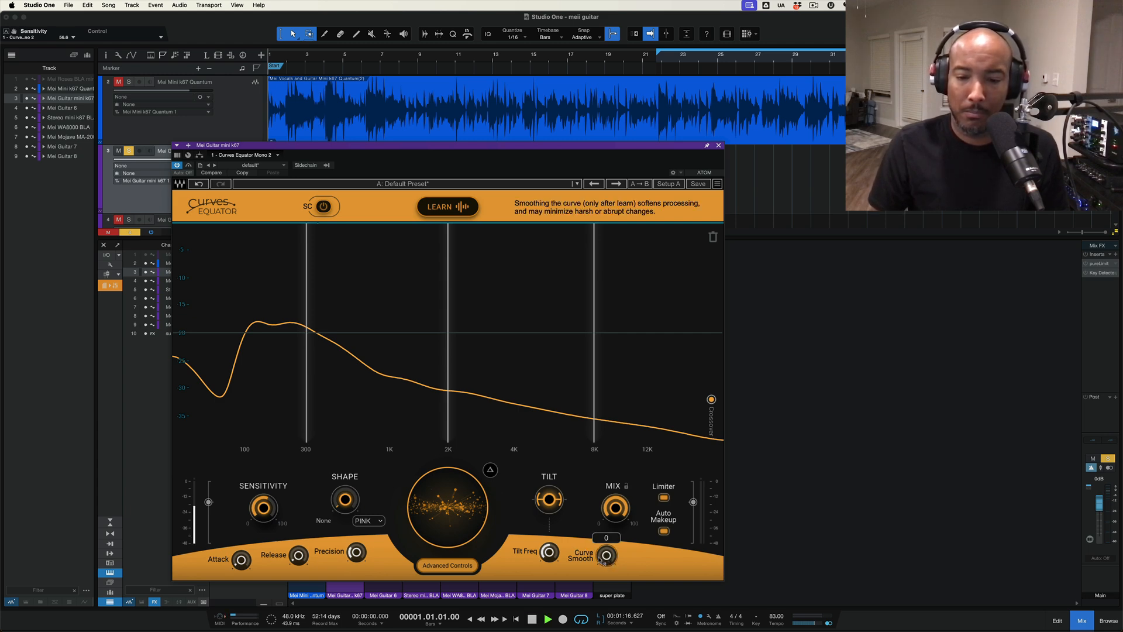
left_click_drag(601, 559, 601, 518)
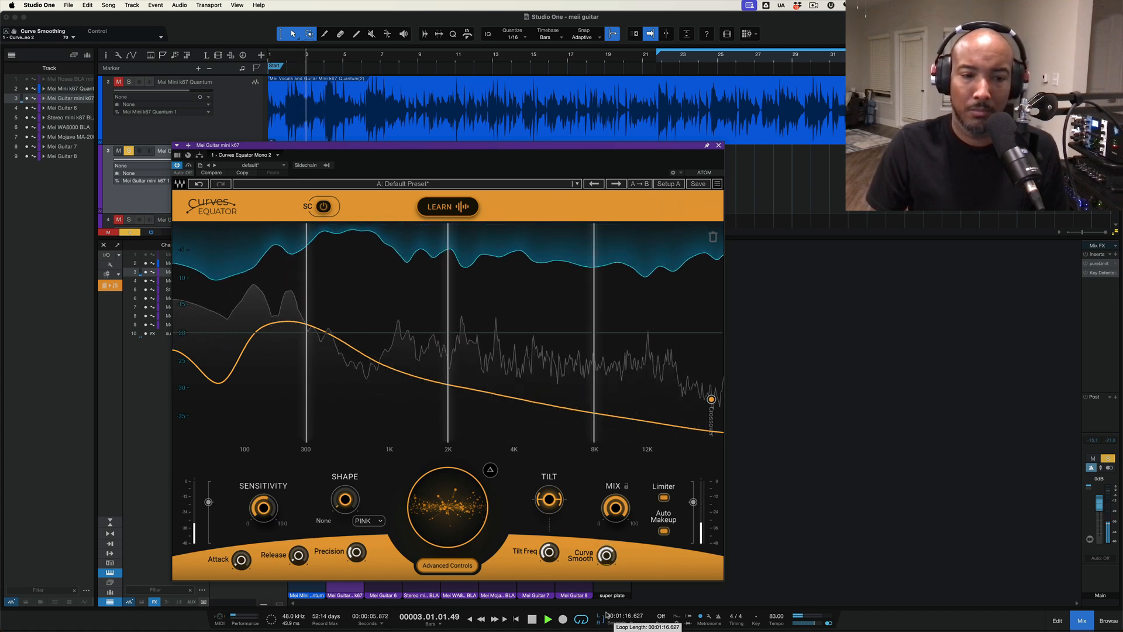
mouse_move(606, 555)
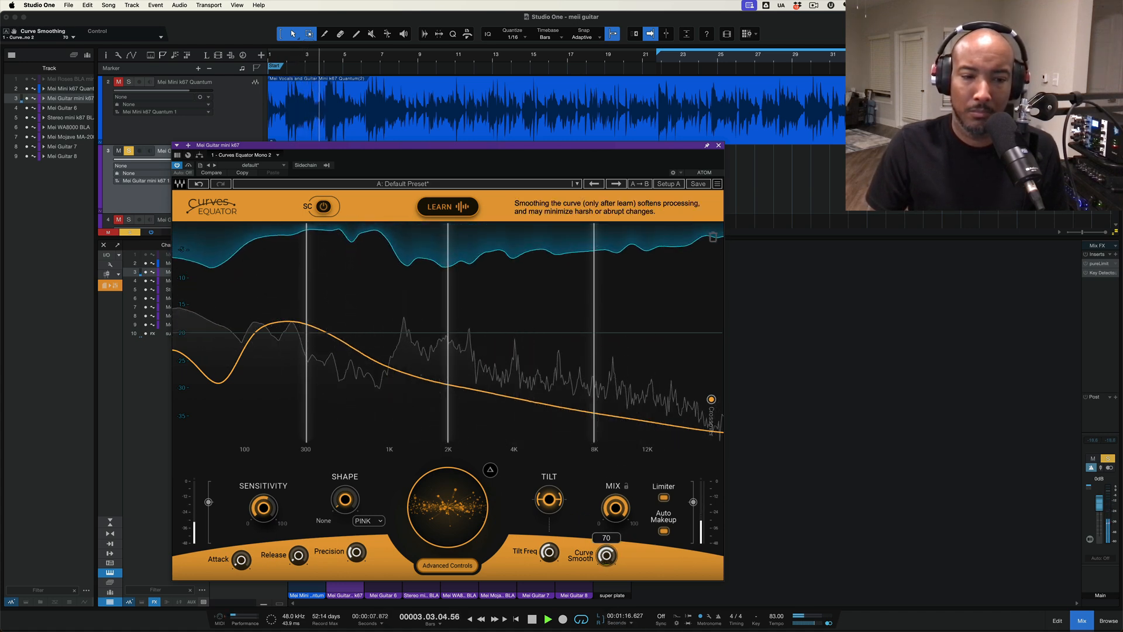
left_click_drag(606, 555, 606, 591)
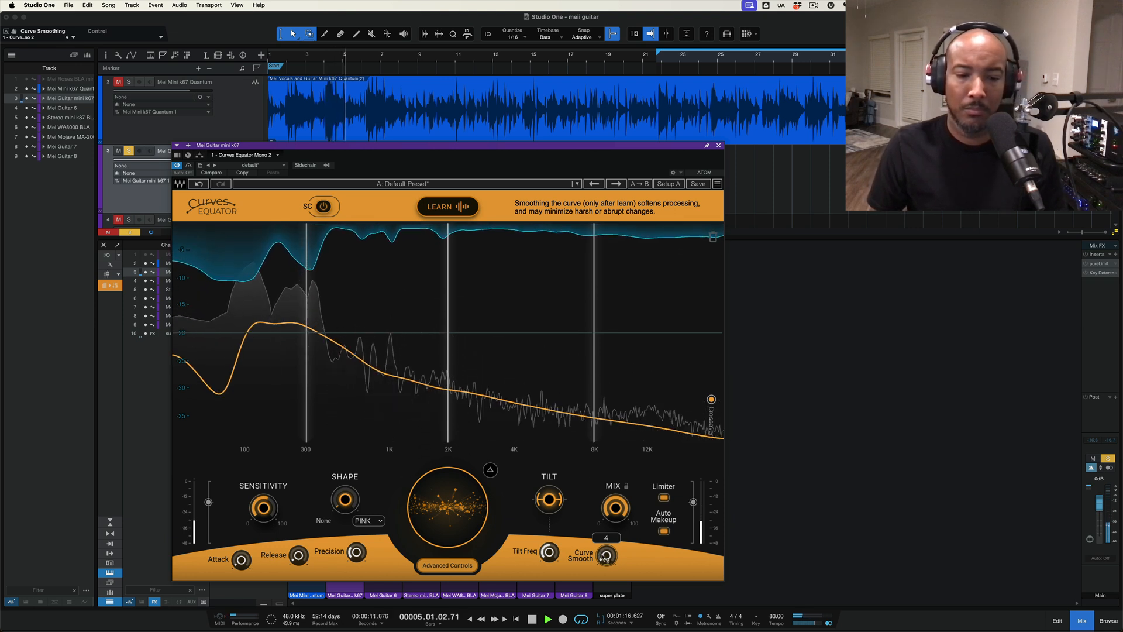
key("space")
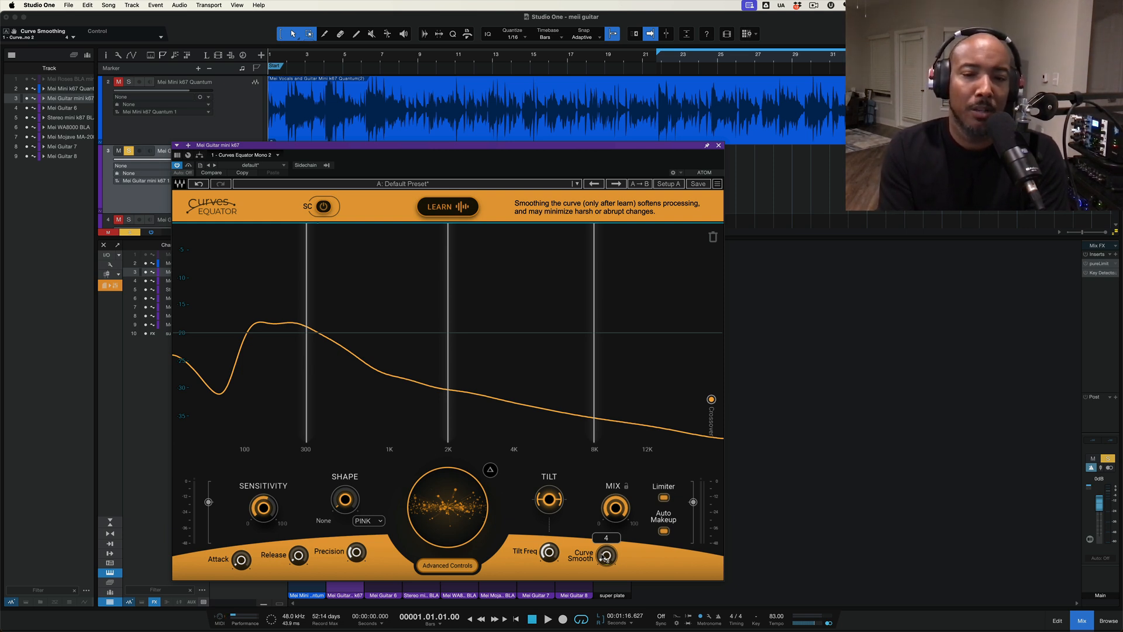
Add two nodes to the high end of the threshold curve, the second as a high shelf near 13639 Hz
double_click(563, 412)
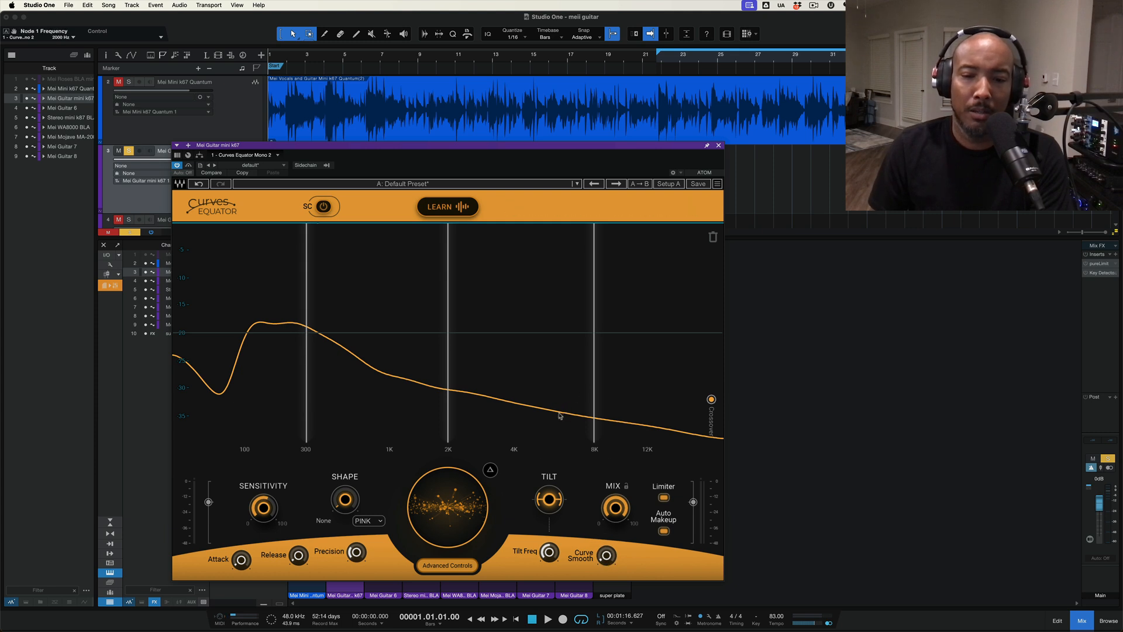
double_click(666, 429)
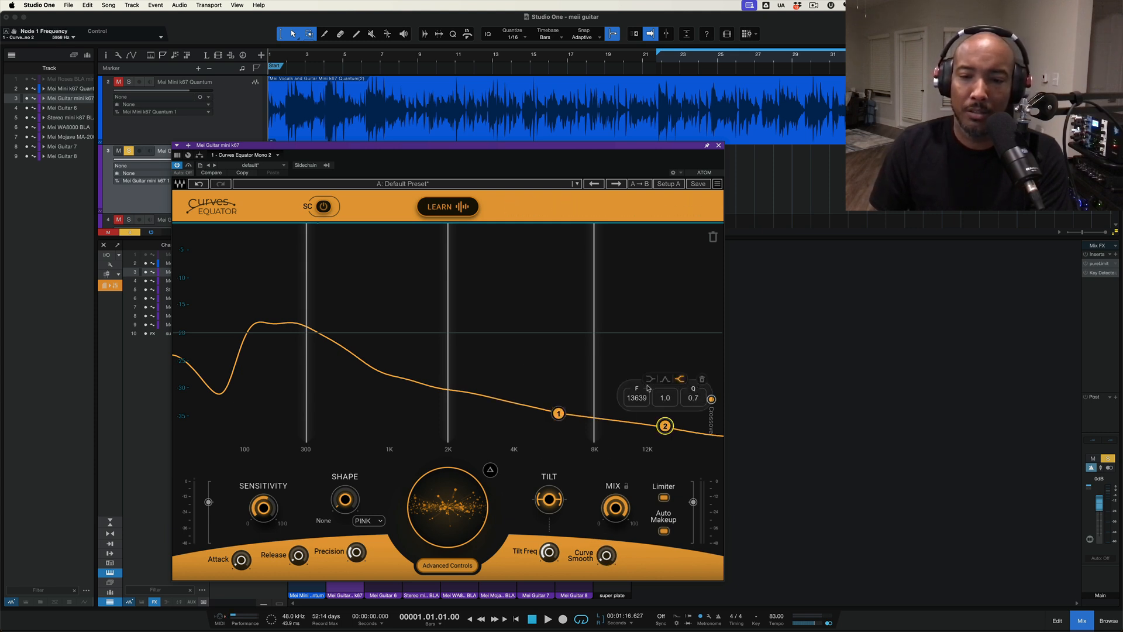